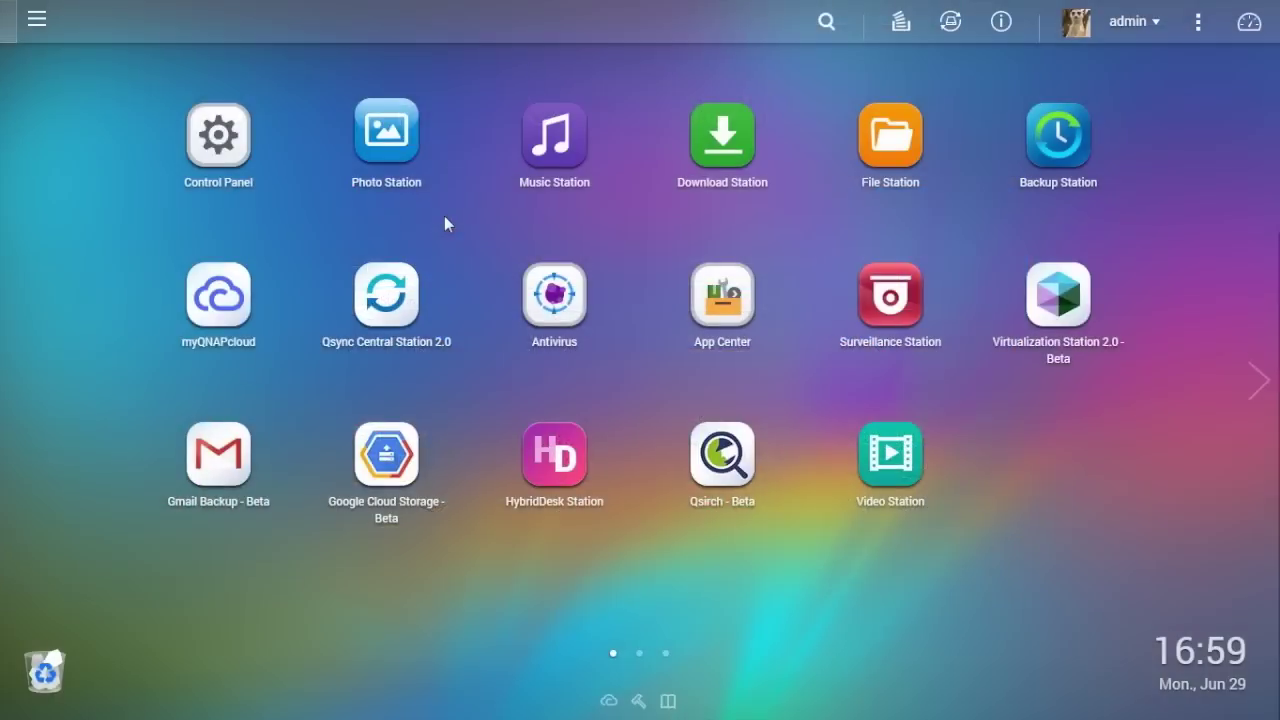
Launch Photo Station maximized and create a new album named 'Favorite' in Manage mode.
{"action": "left_click", "coordinate": [388, 130]}
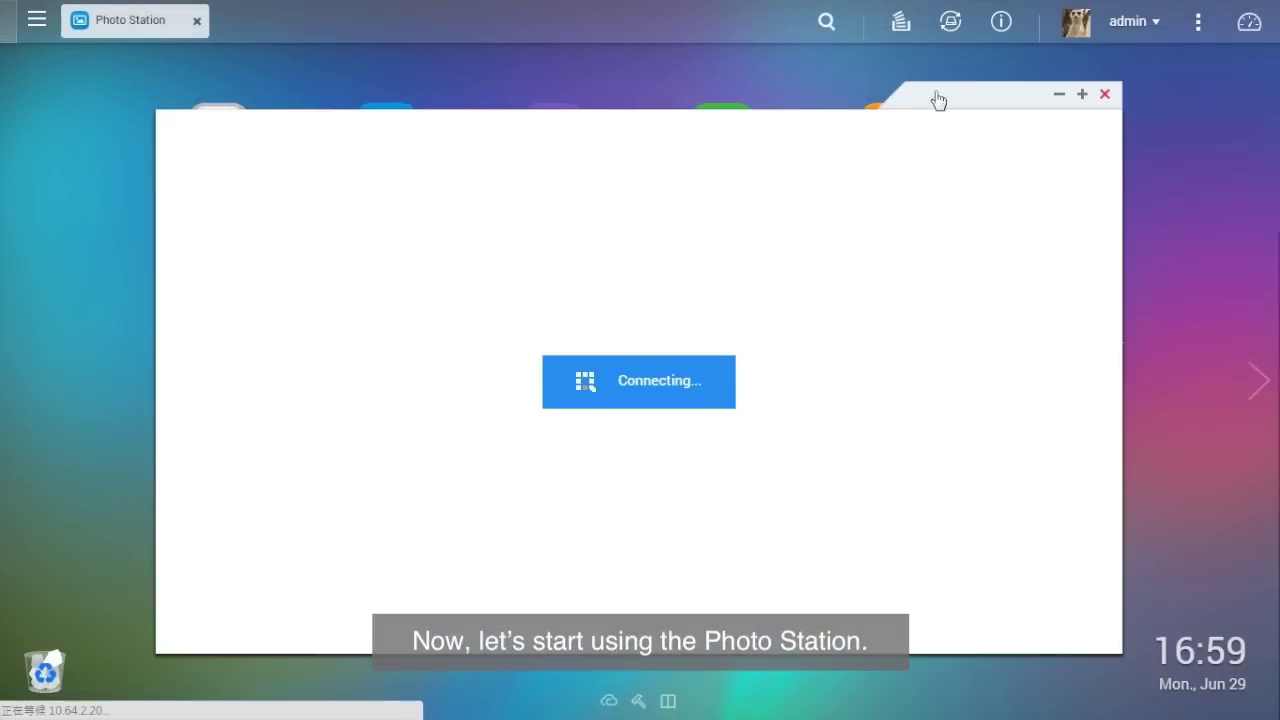
{"action": "left_click", "coordinate": [1082, 95]}
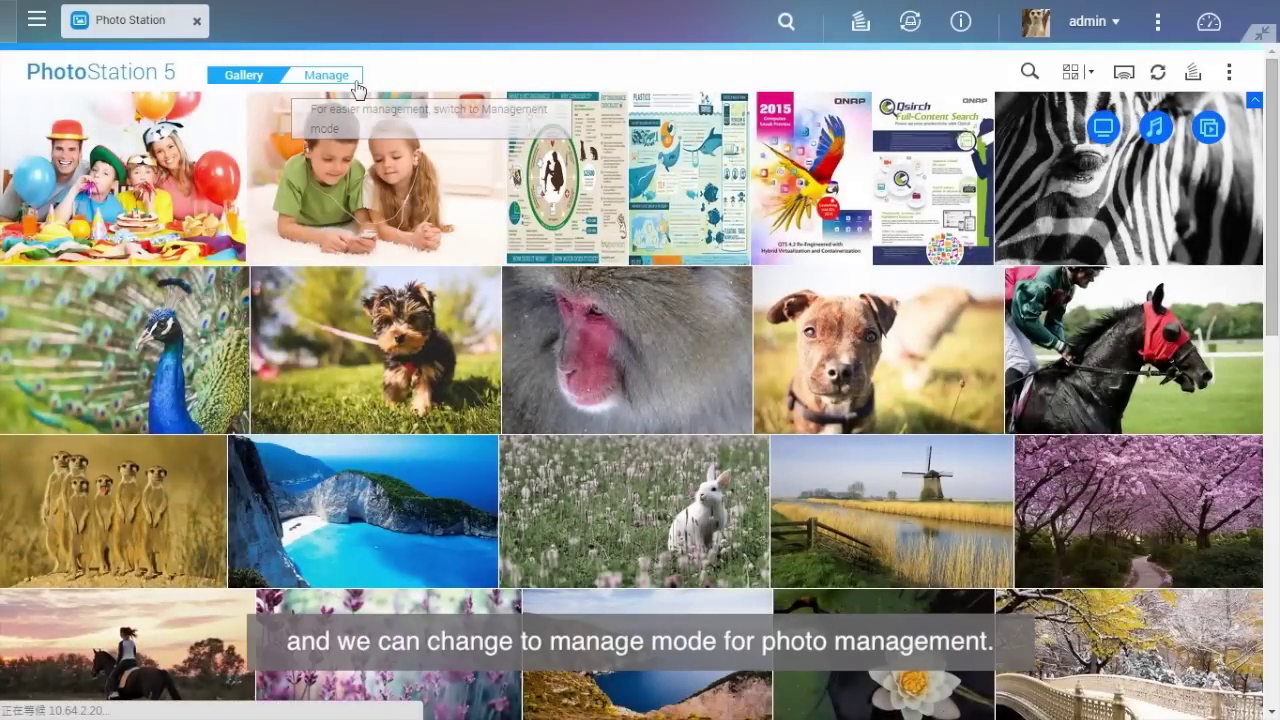
{"action": "left_click", "coordinate": [357, 82]}
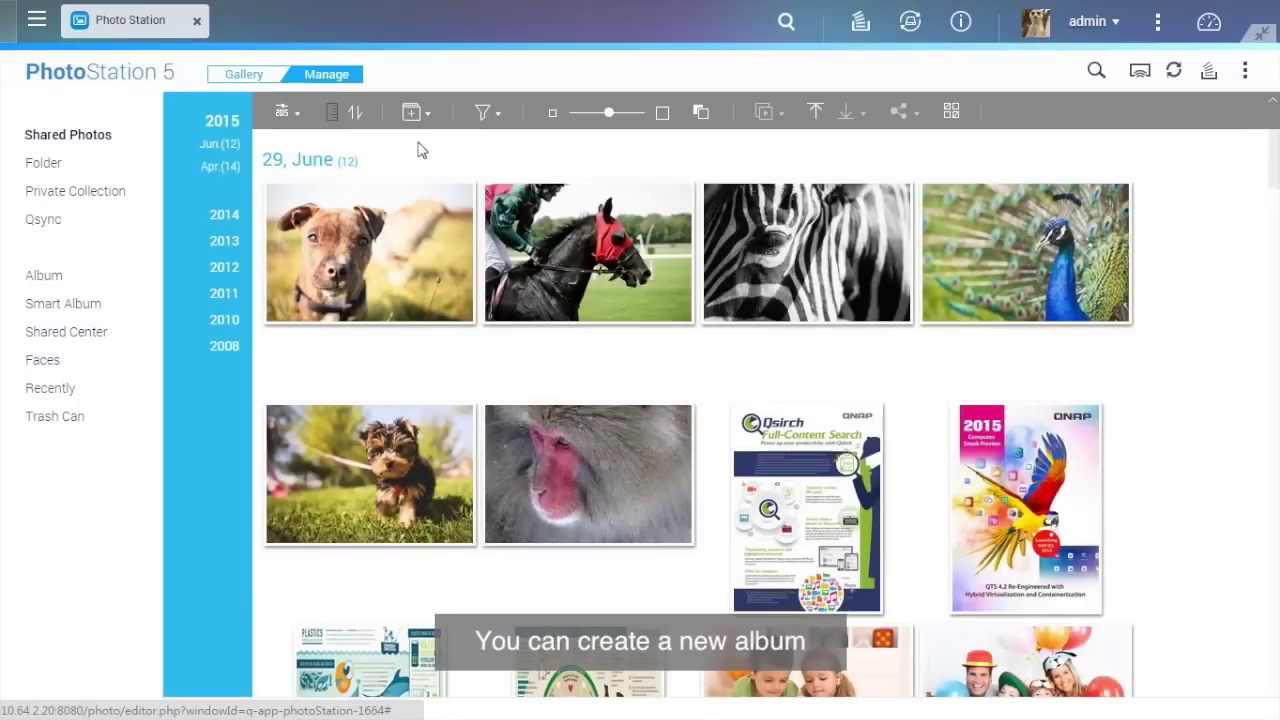
{"action": "left_click", "coordinate": [426, 116]}
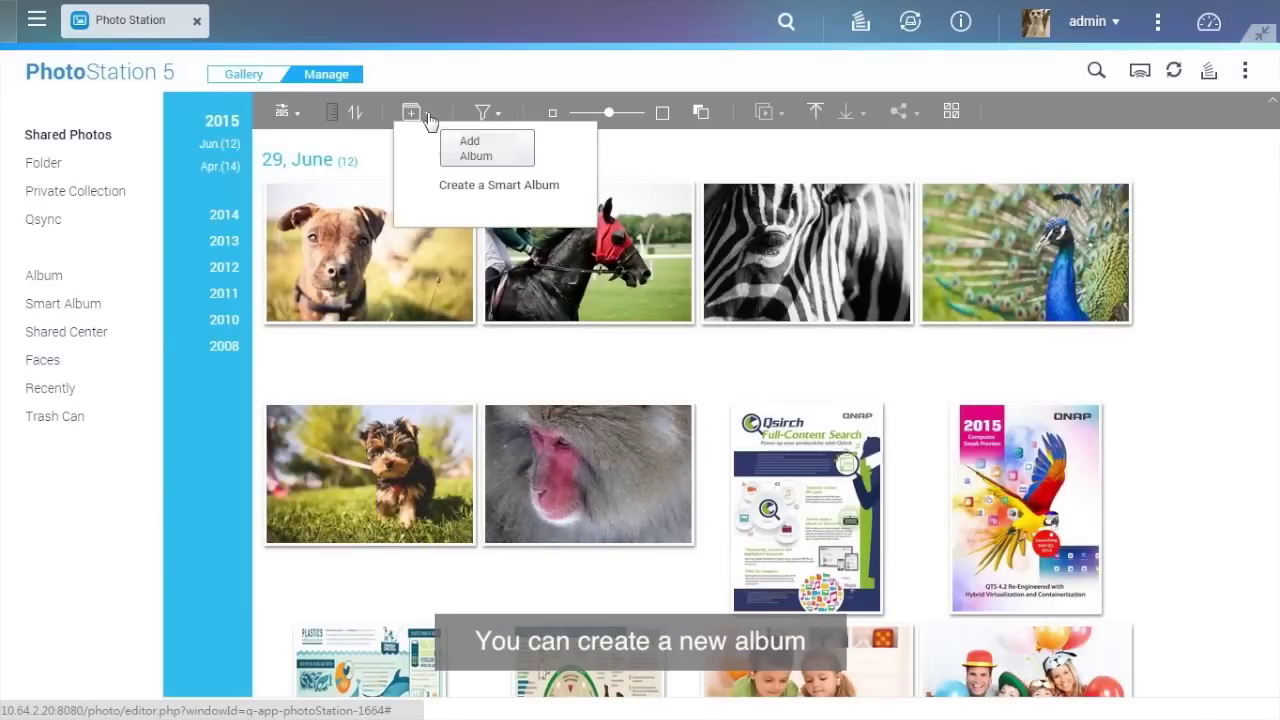
{"action": "left_click", "coordinate": [573, 153]}
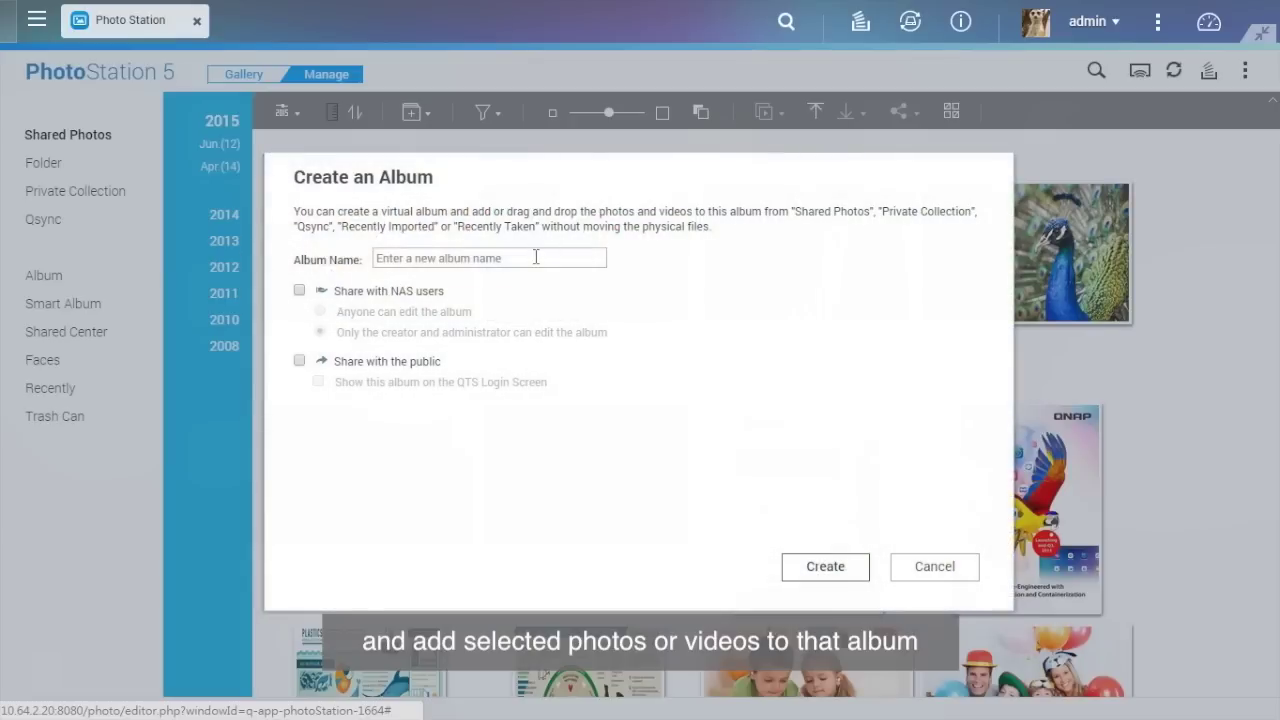
{"action": "left_click", "coordinate": [536, 257]}
{"action": "type", "text": "Favorite"}
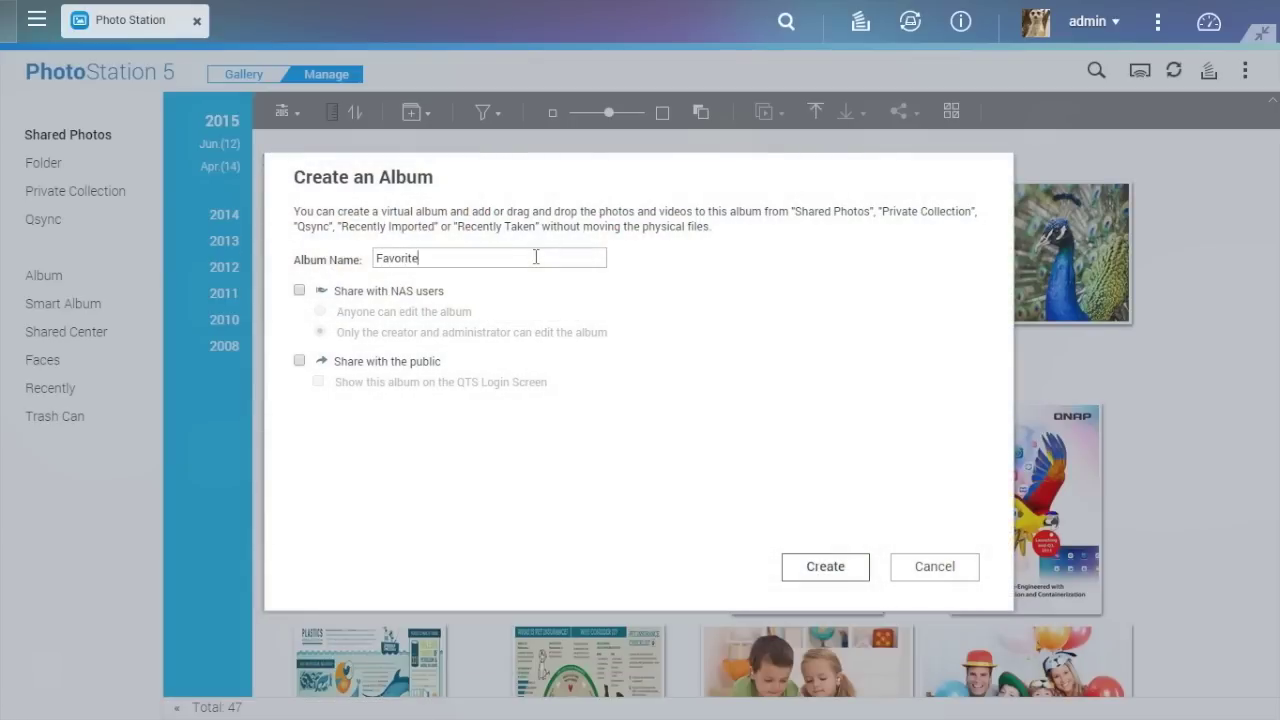
{"action": "left_click", "coordinate": [855, 568]}
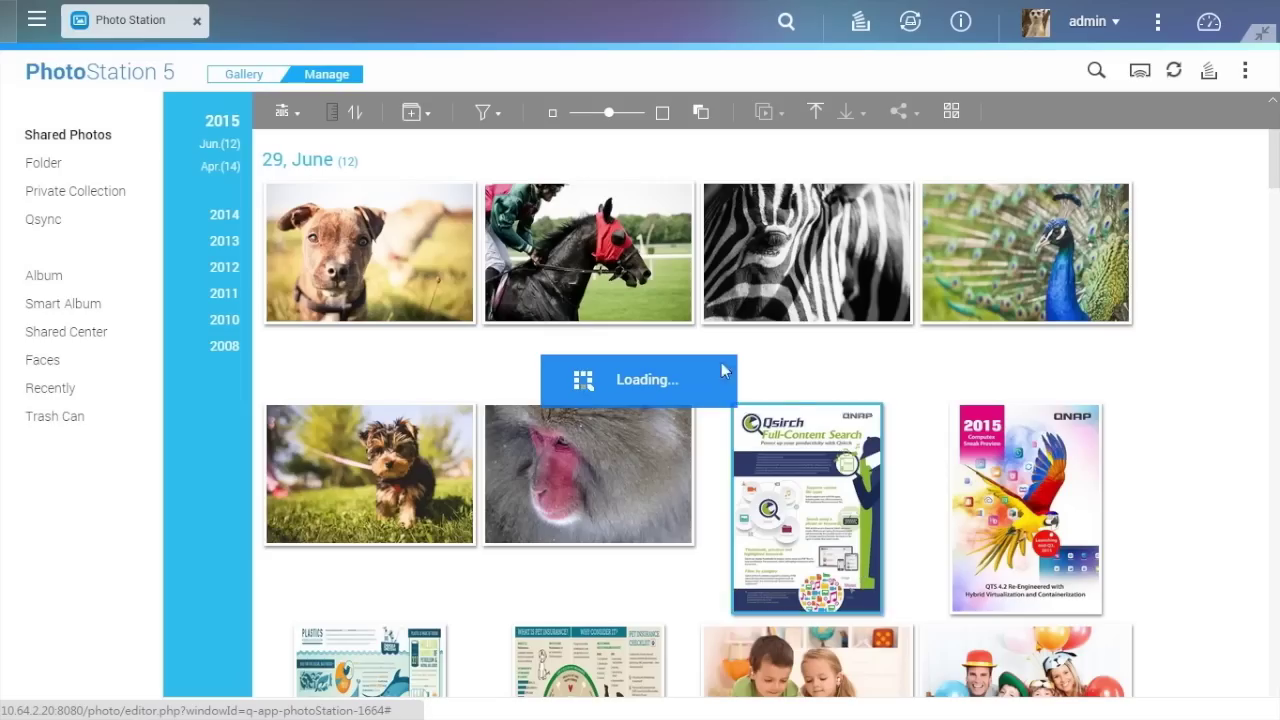
Add the dog, horse and zebra photos to the Favorite album and open it.
{"action": "left_click", "coordinate": [420, 245]}
{"action": "left_click", "coordinate": [659, 243]}
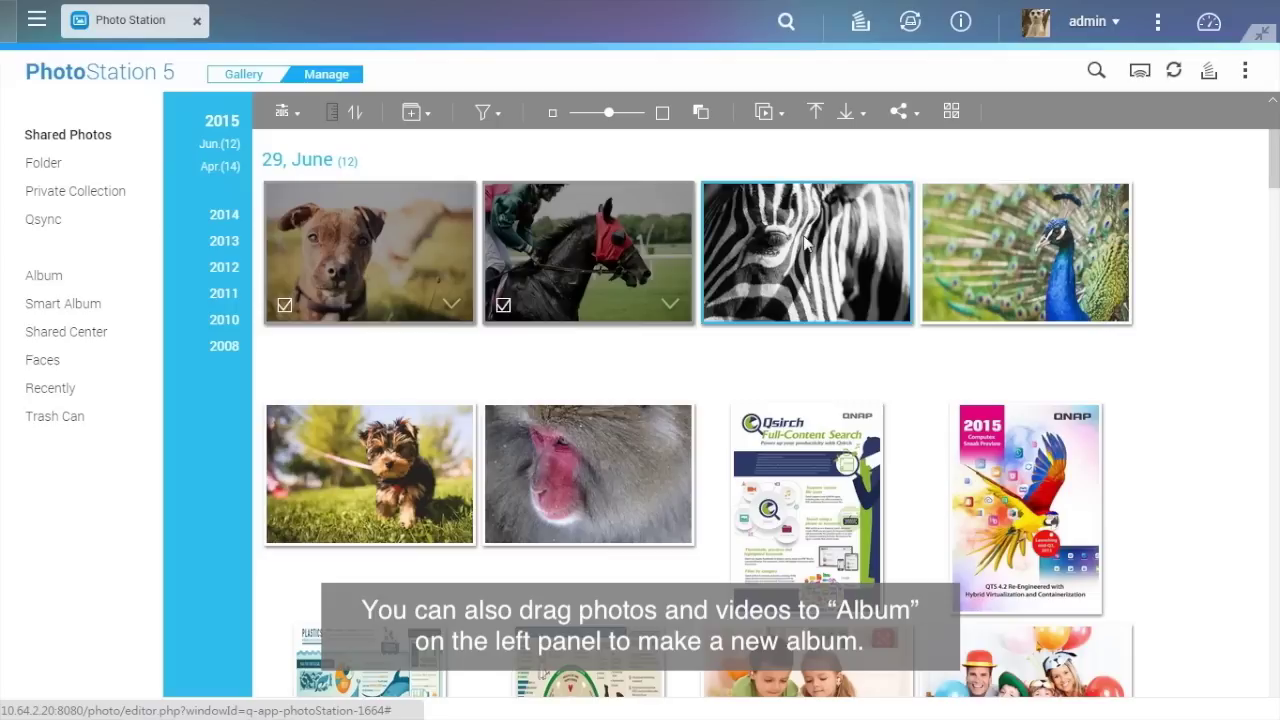
{"action": "left_click", "coordinate": [770, 250]}
{"action": "left_click_drag", "start_coordinate": [572, 246], "coordinate": [133, 275]}
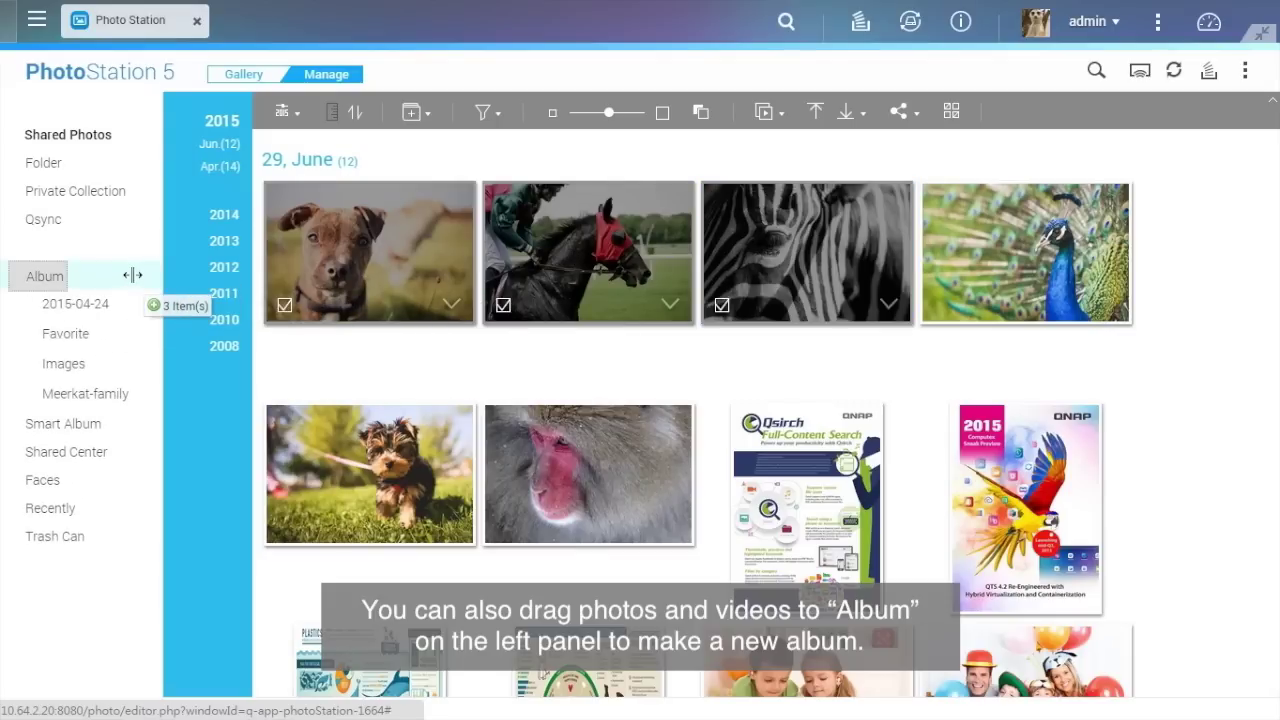
{"action": "left_click_drag", "start_coordinate": [133, 275], "coordinate": [131, 330]}
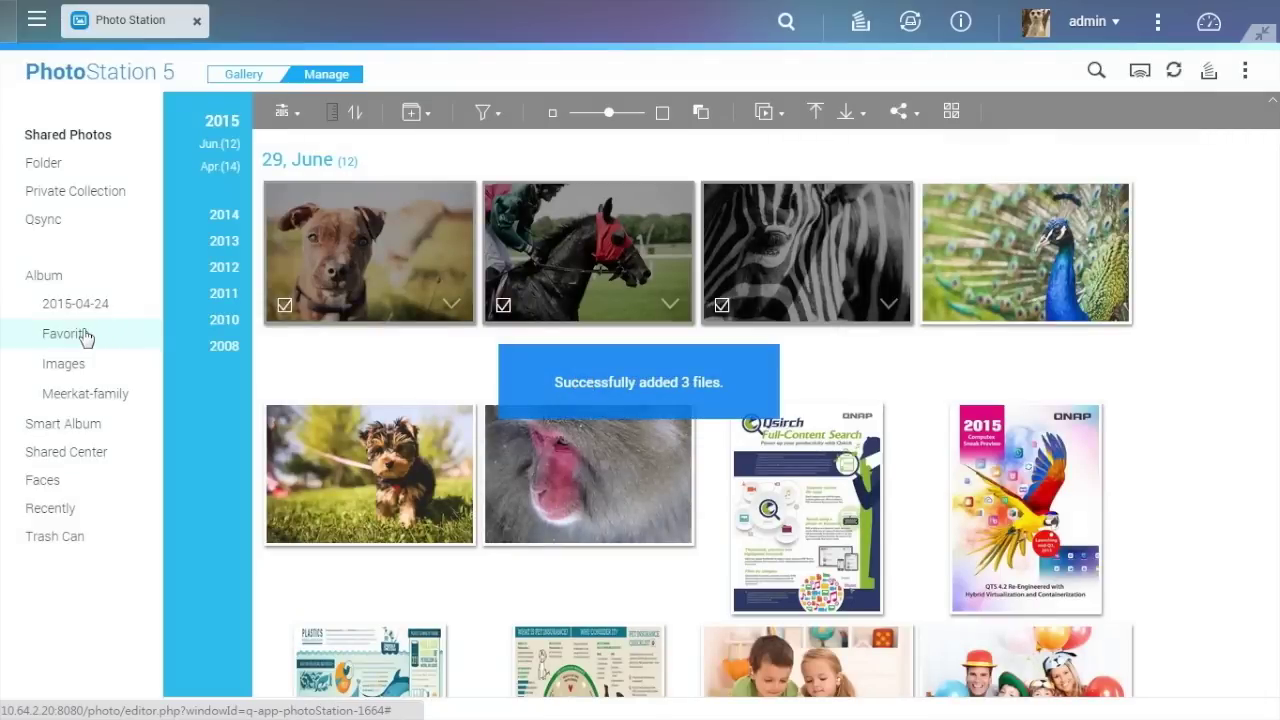
{"action": "left_click", "coordinate": [84, 336]}
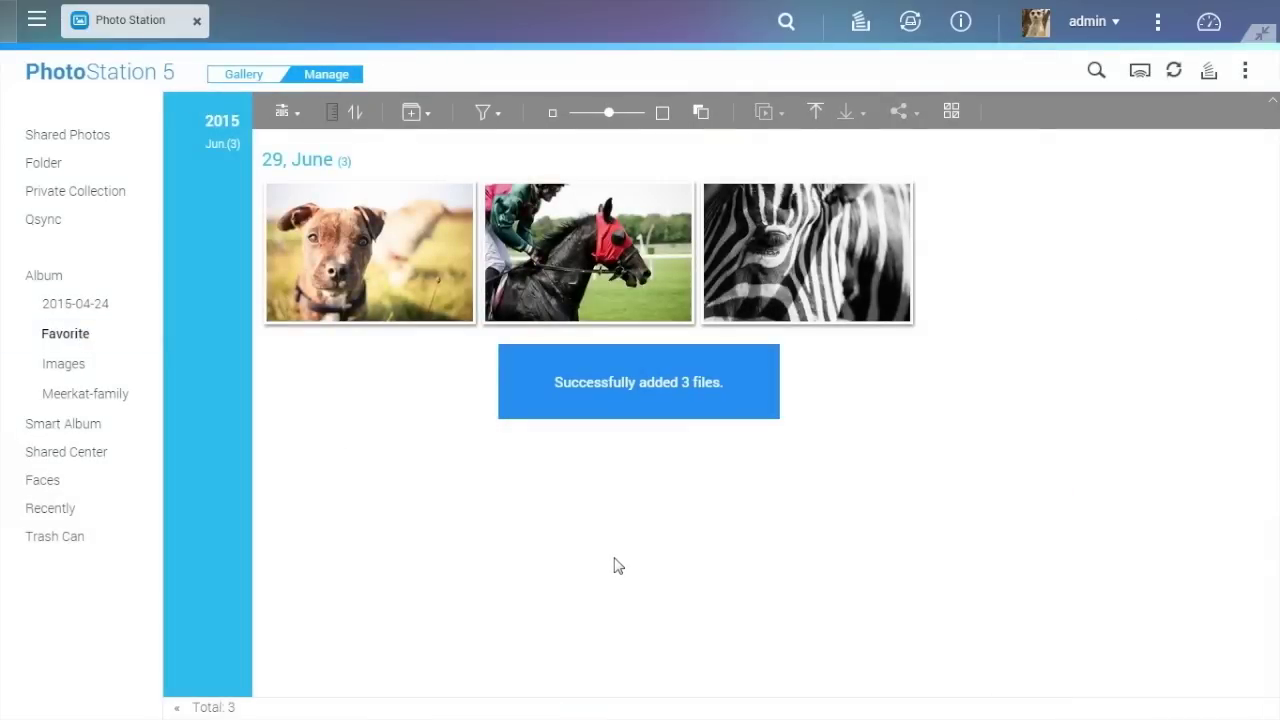
Create an Animal album from the Multimedia > Animal folder, then view Smart Albums.
{"action": "left_click", "coordinate": [95, 163]}
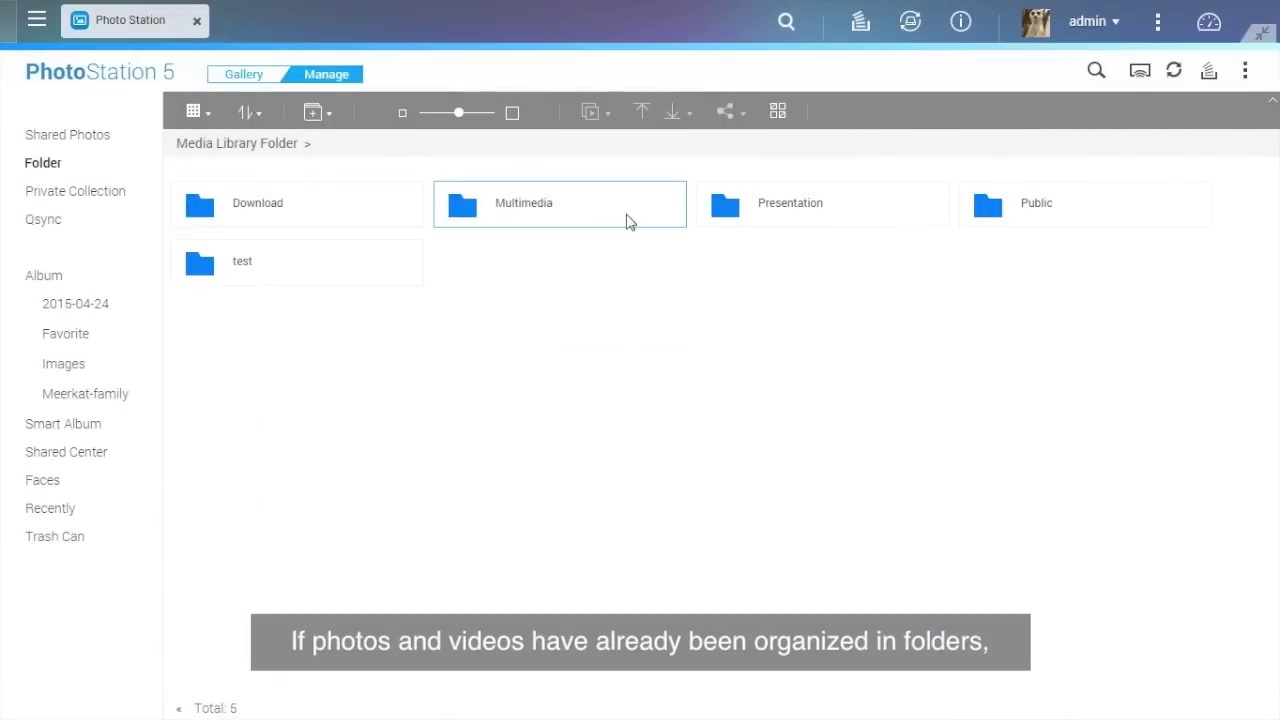
{"action": "double_click", "coordinate": [628, 219]}
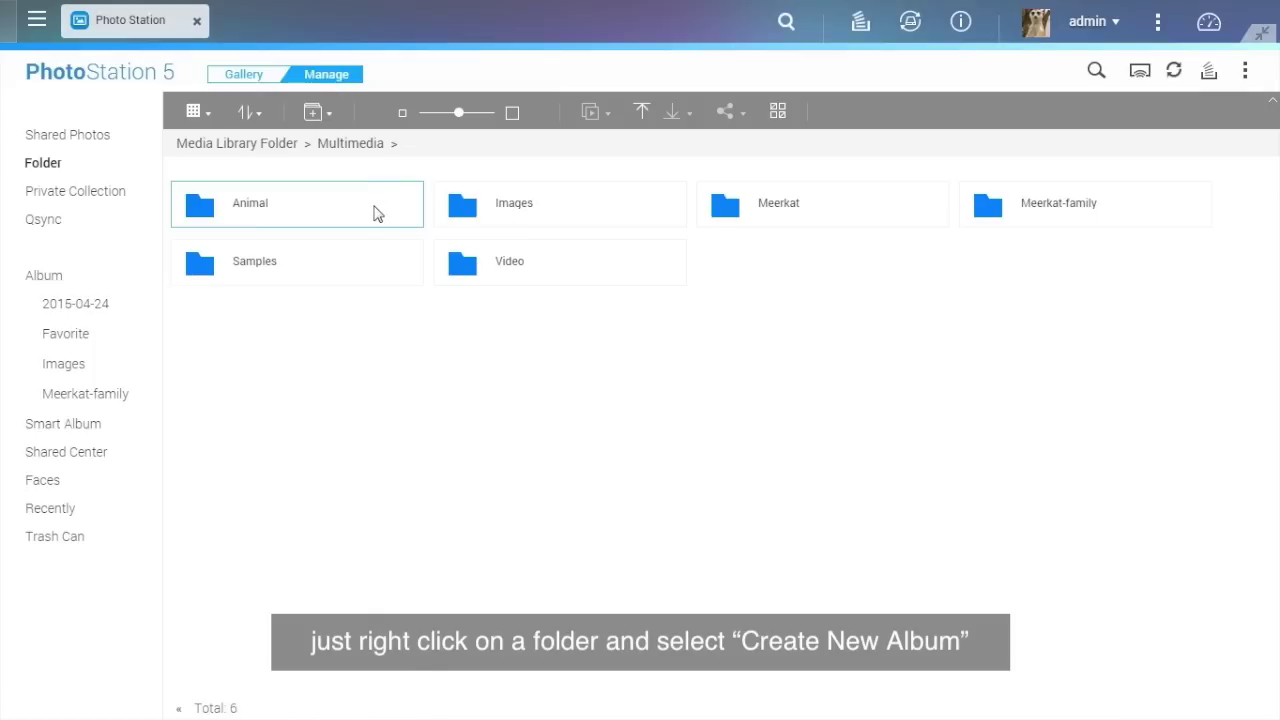
{"action": "right_click", "coordinate": [377, 213]}
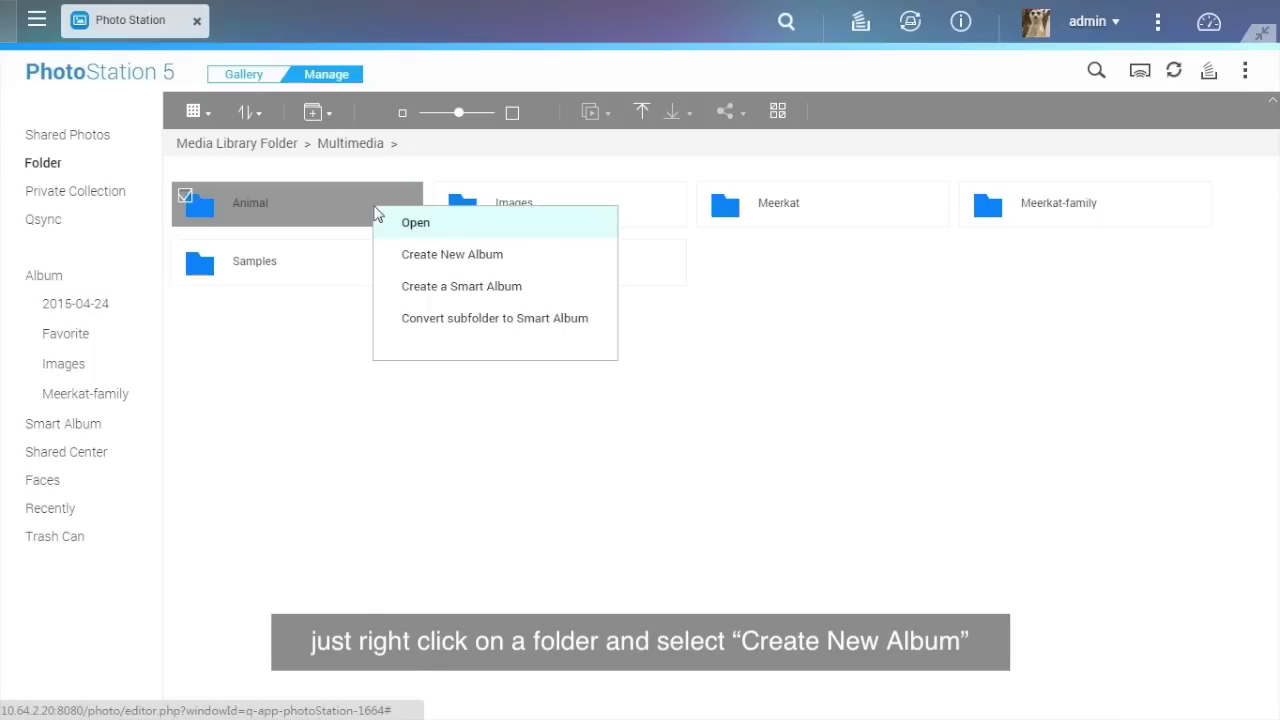
{"action": "left_click", "coordinate": [587, 258]}
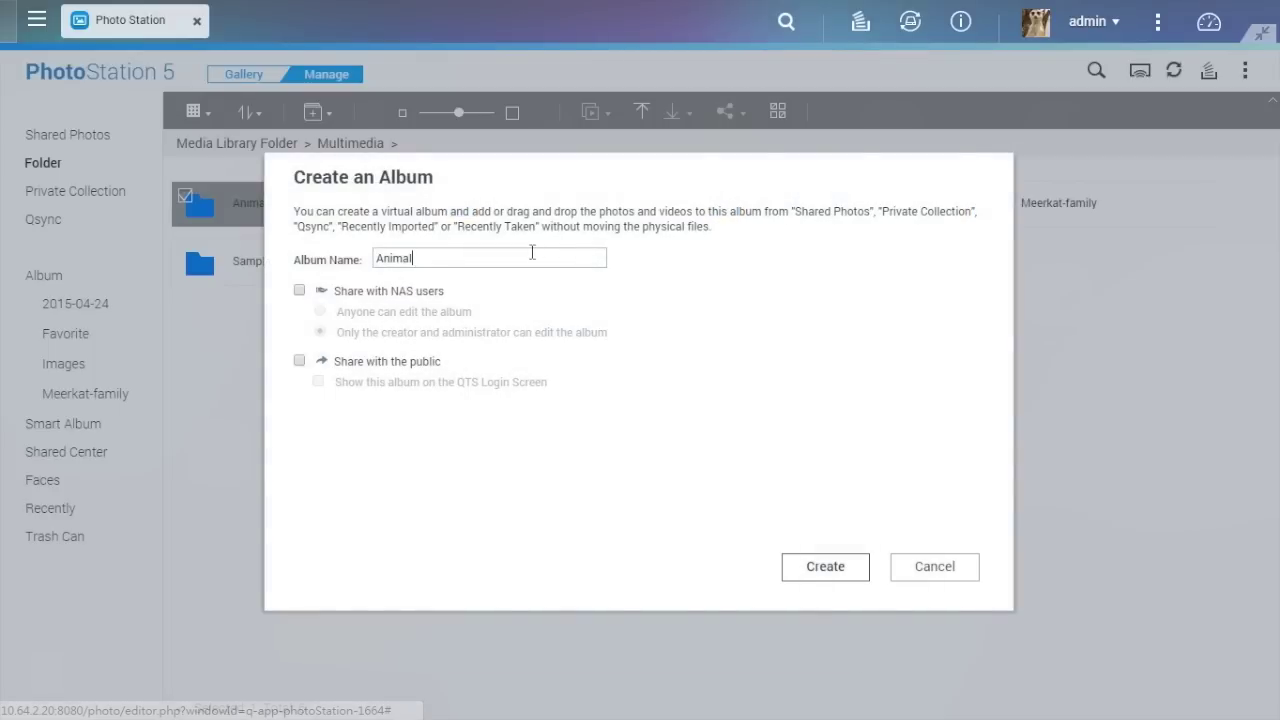
{"action": "left_click", "coordinate": [849, 578]}
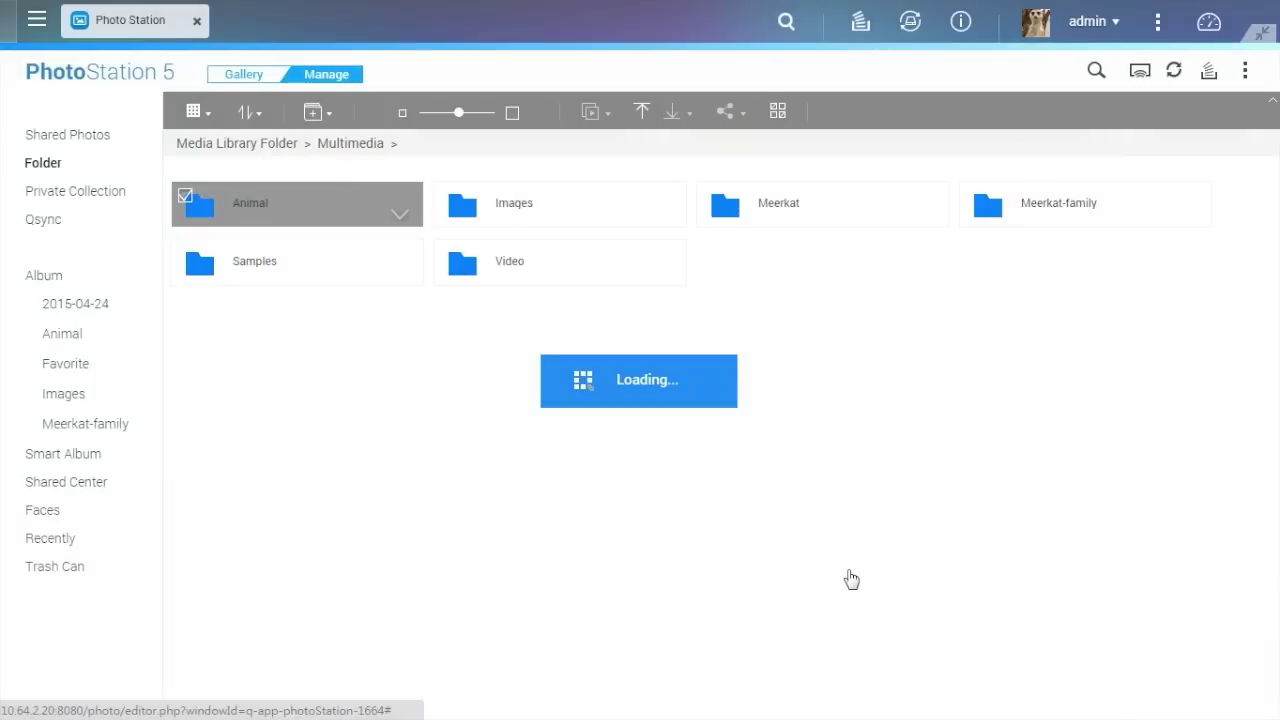
{"action": "left_click", "coordinate": [131, 455]}
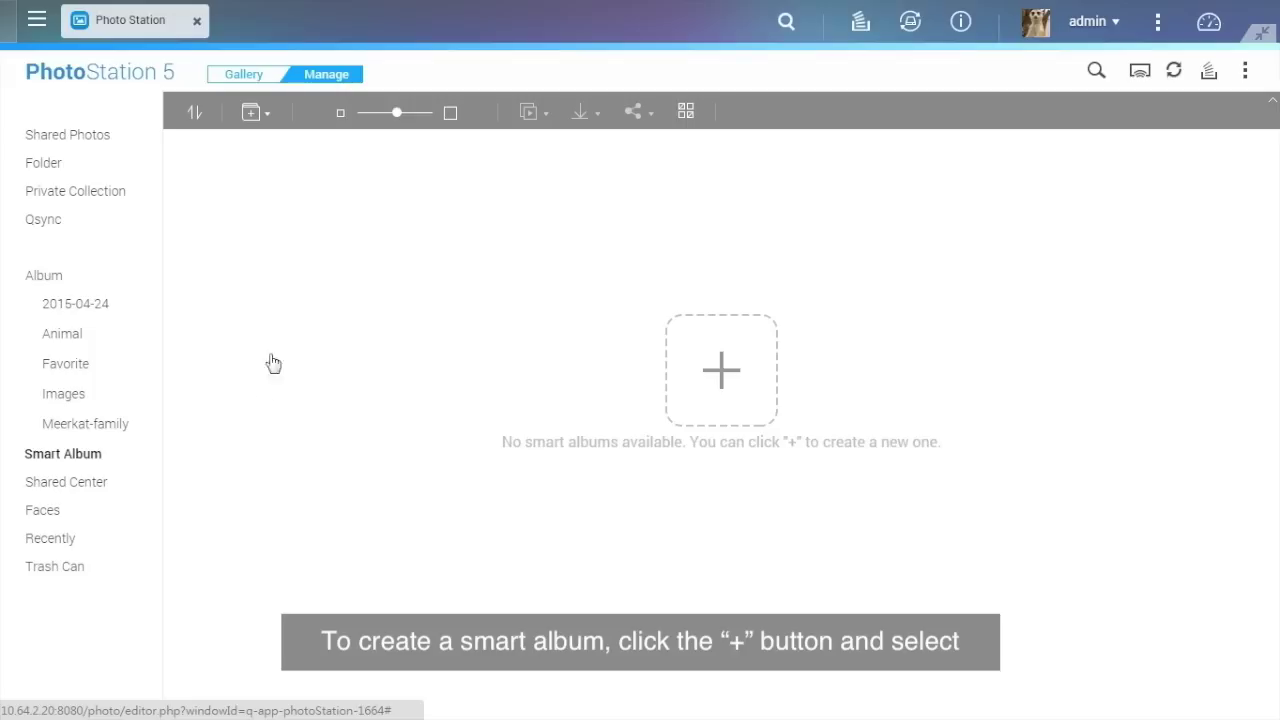
Start a new smart album using the Today in history criterion.
{"action": "left_click", "coordinate": [268, 114]}
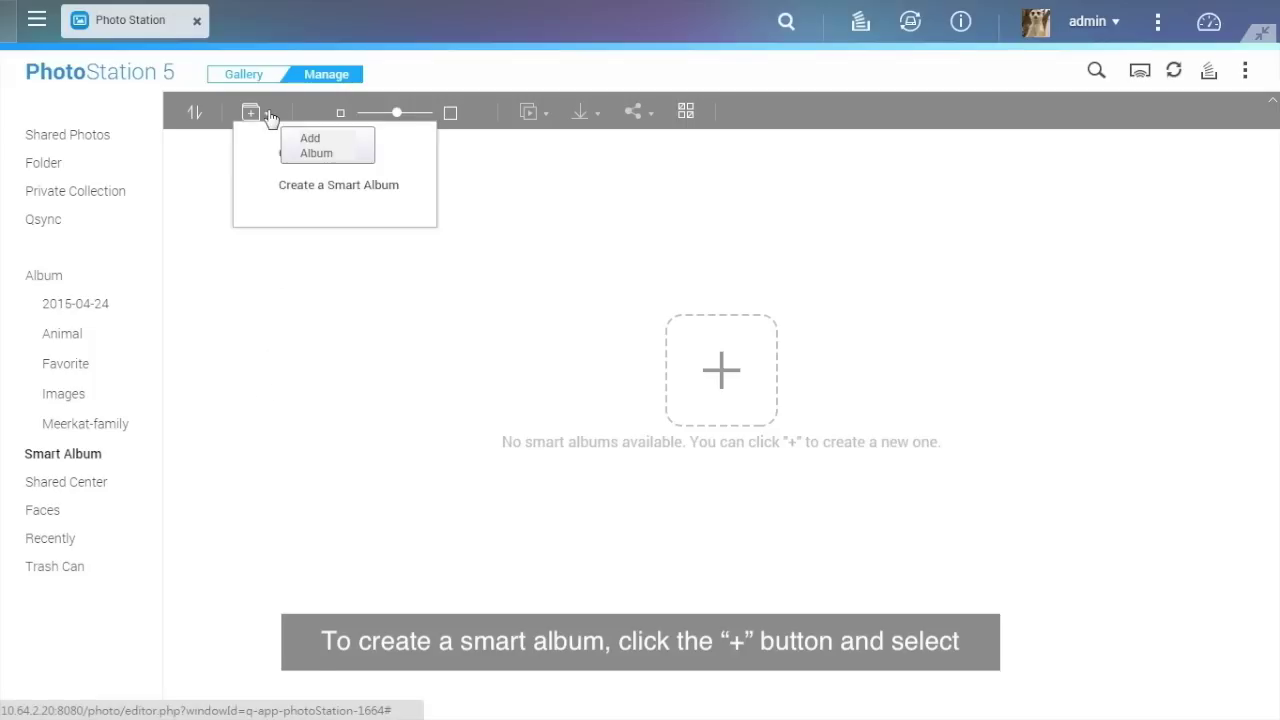
{"action": "left_click", "coordinate": [424, 192]}
{"action": "left_click", "coordinate": [430, 257]}
{"action": "type", "text": "0629"}
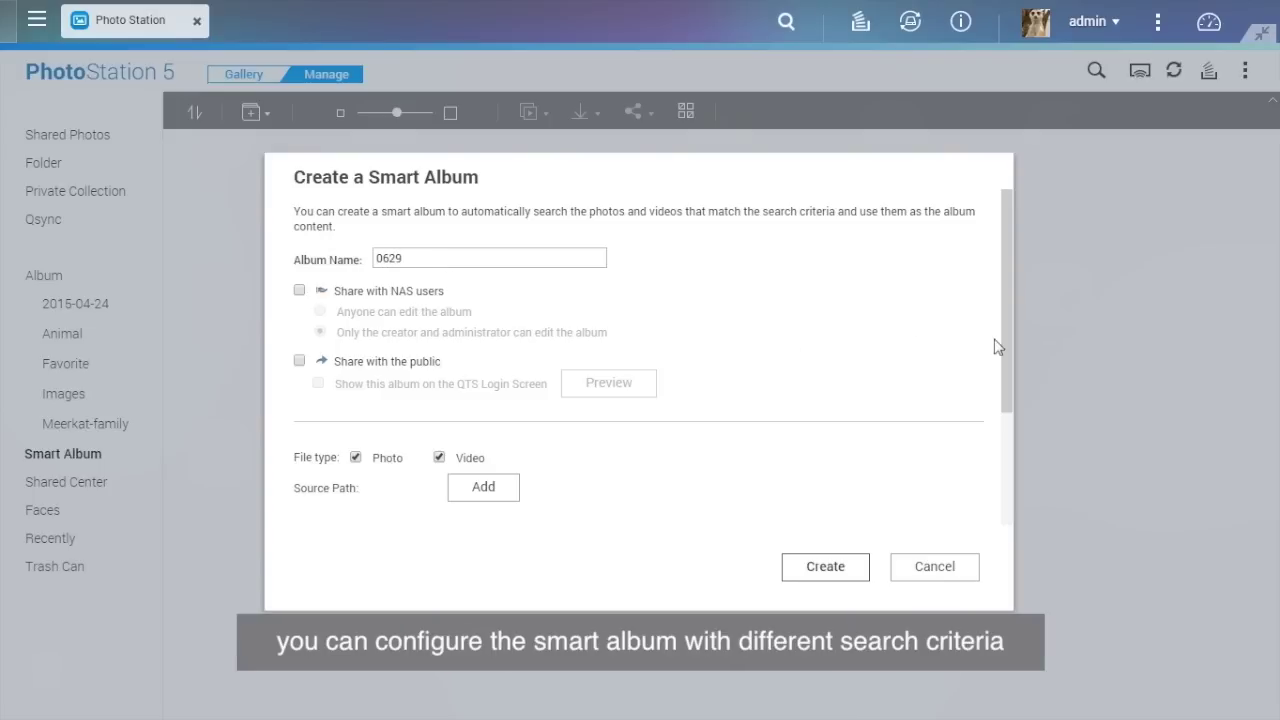
{"action": "left_click_drag", "start_coordinate": [1008, 339], "coordinate": [990, 460]}
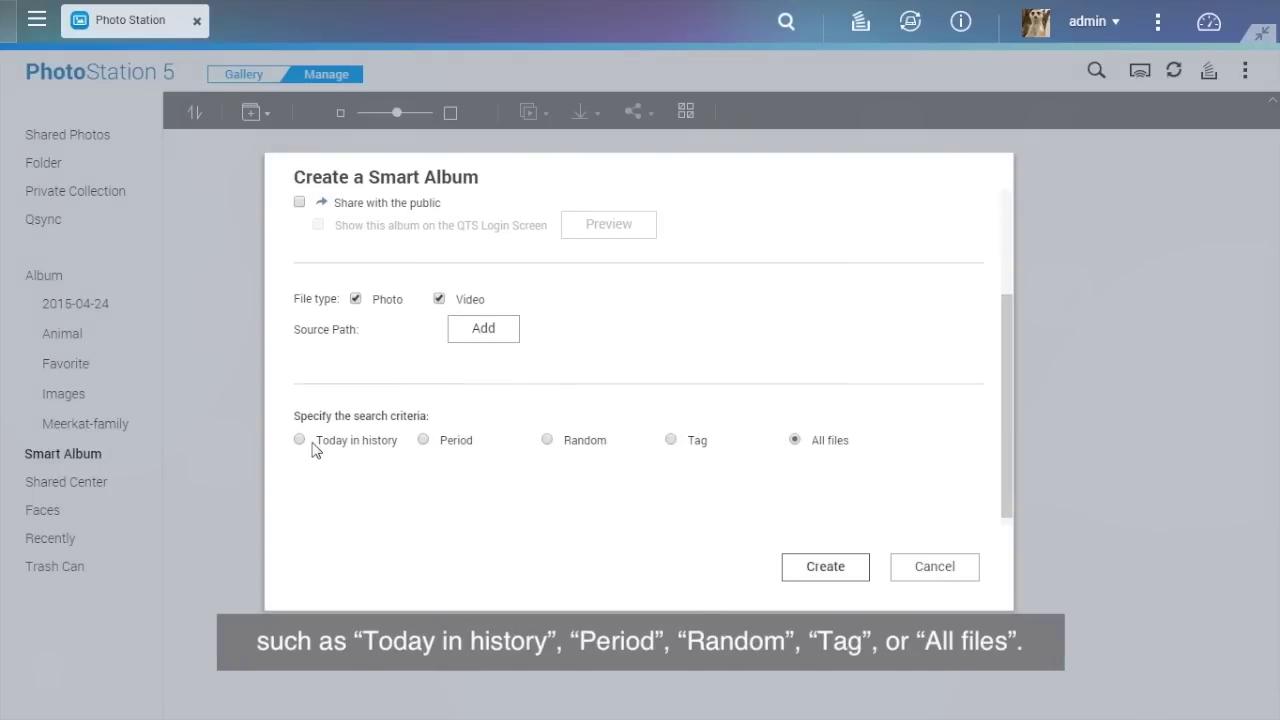
{"action": "left_click", "coordinate": [338, 443]}
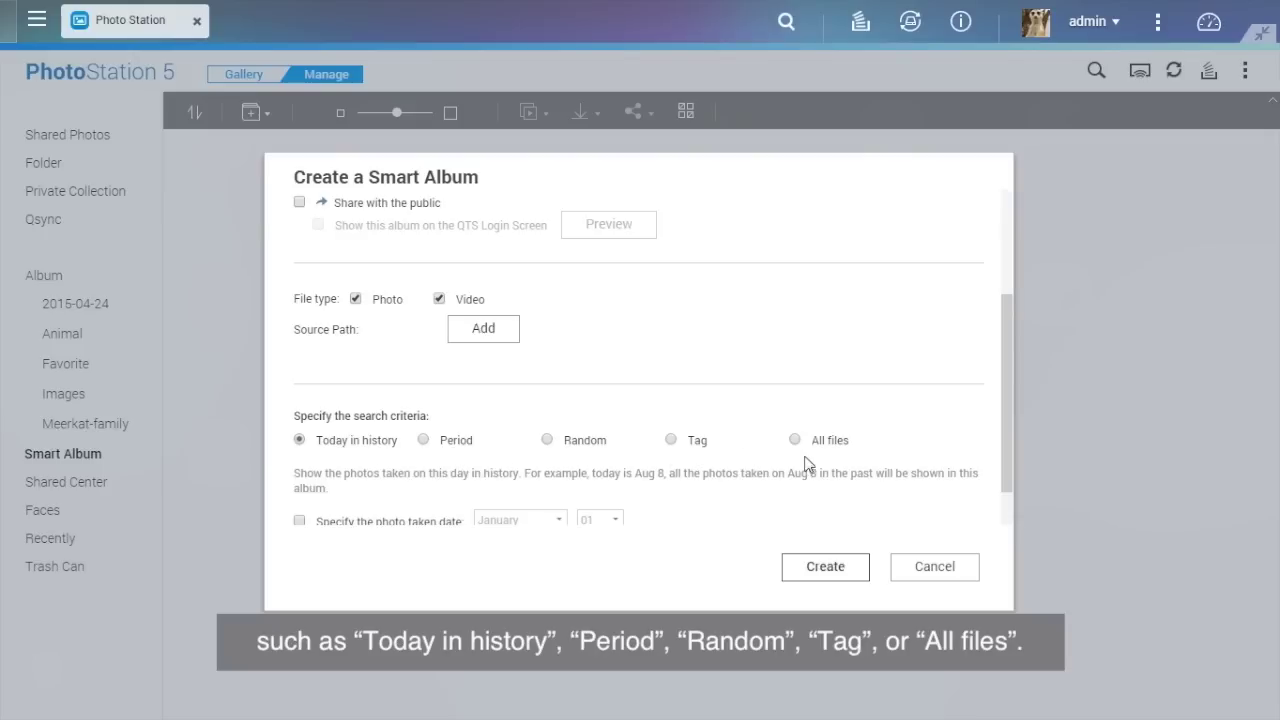
Set the photo taken date to 29 June and create the smart album.
{"action": "scroll", "coordinate": [418, 518], "scroll_direction": "down", "scroll_amount": 1}
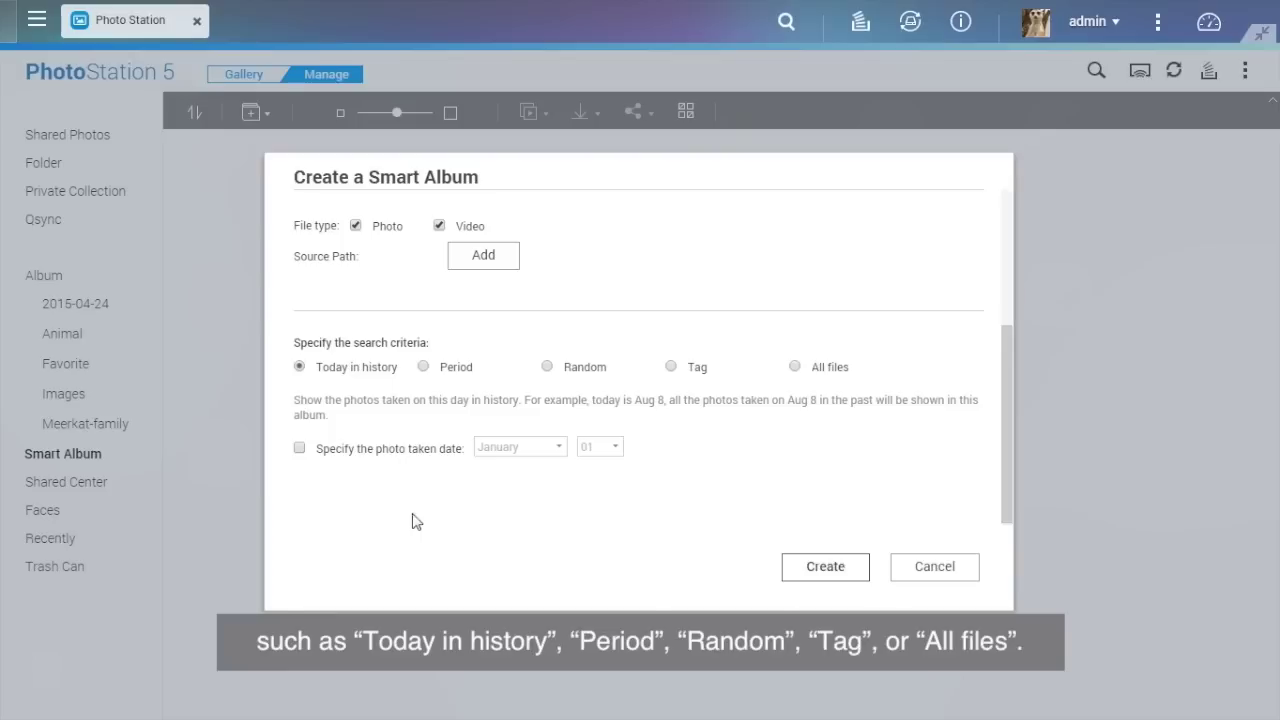
{"action": "left_click", "coordinate": [383, 452]}
{"action": "left_click", "coordinate": [556, 452]}
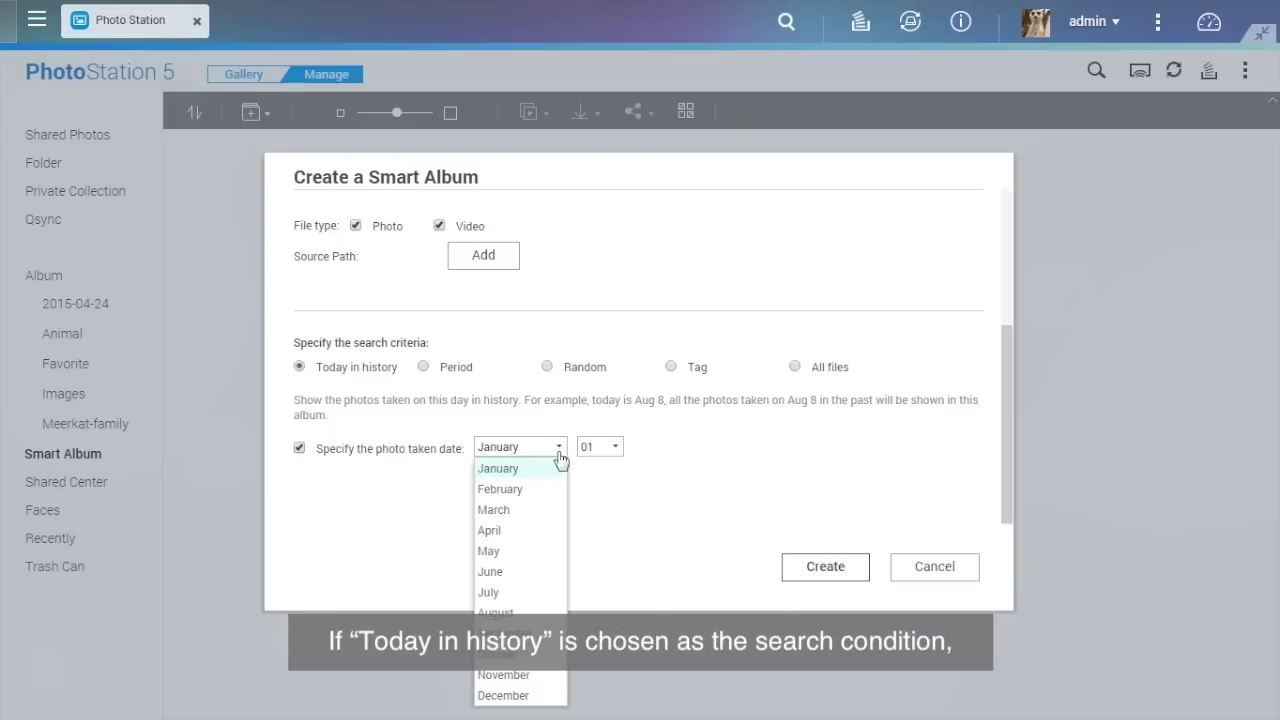
{"action": "left_click", "coordinate": [511, 571]}
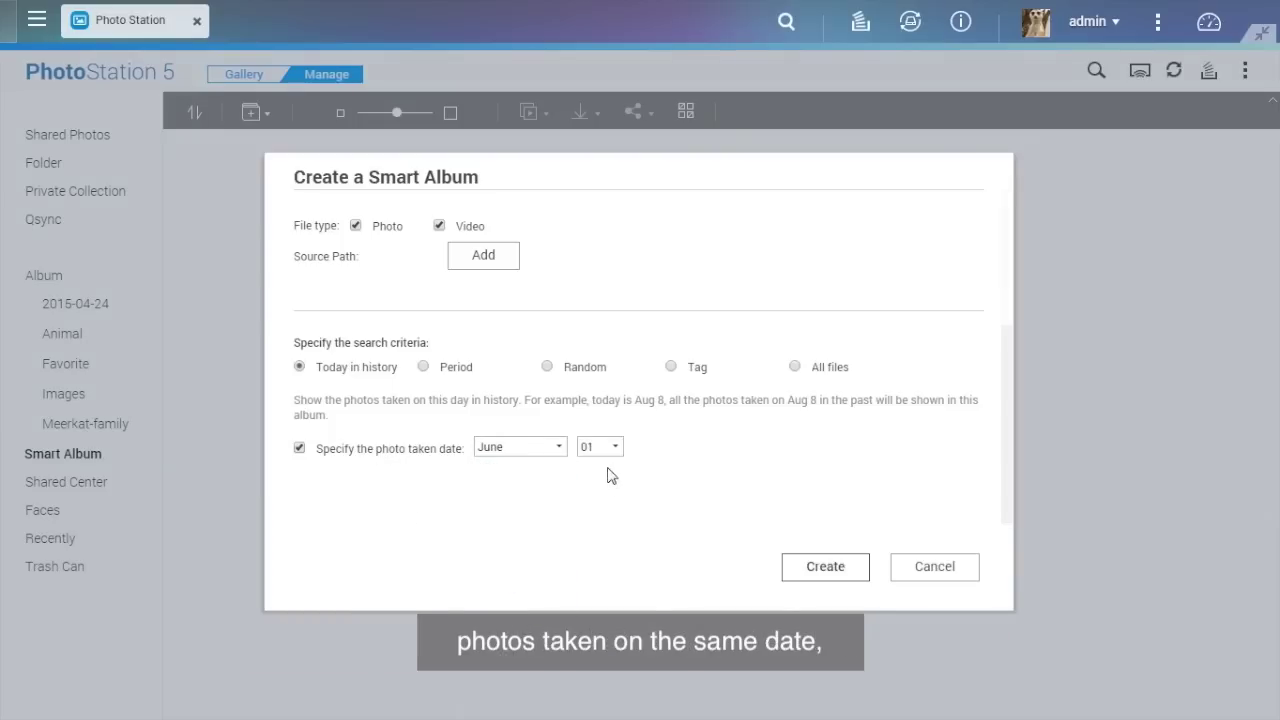
{"action": "left_click", "coordinate": [616, 449]}
{"action": "scroll", "coordinate": [606, 377], "scroll_direction": "down", "scroll_amount": 3}
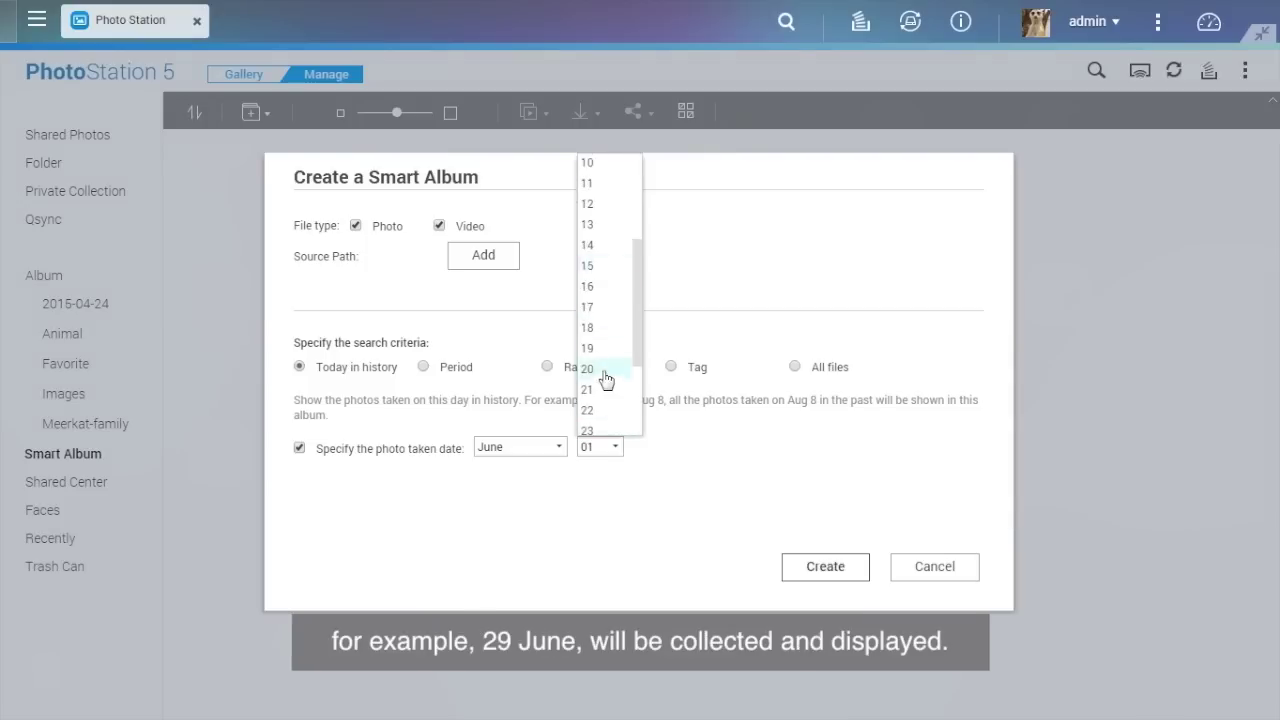
{"action": "scroll", "coordinate": [608, 397], "scroll_direction": "down", "scroll_amount": 2}
{"action": "left_click", "coordinate": [613, 410]}
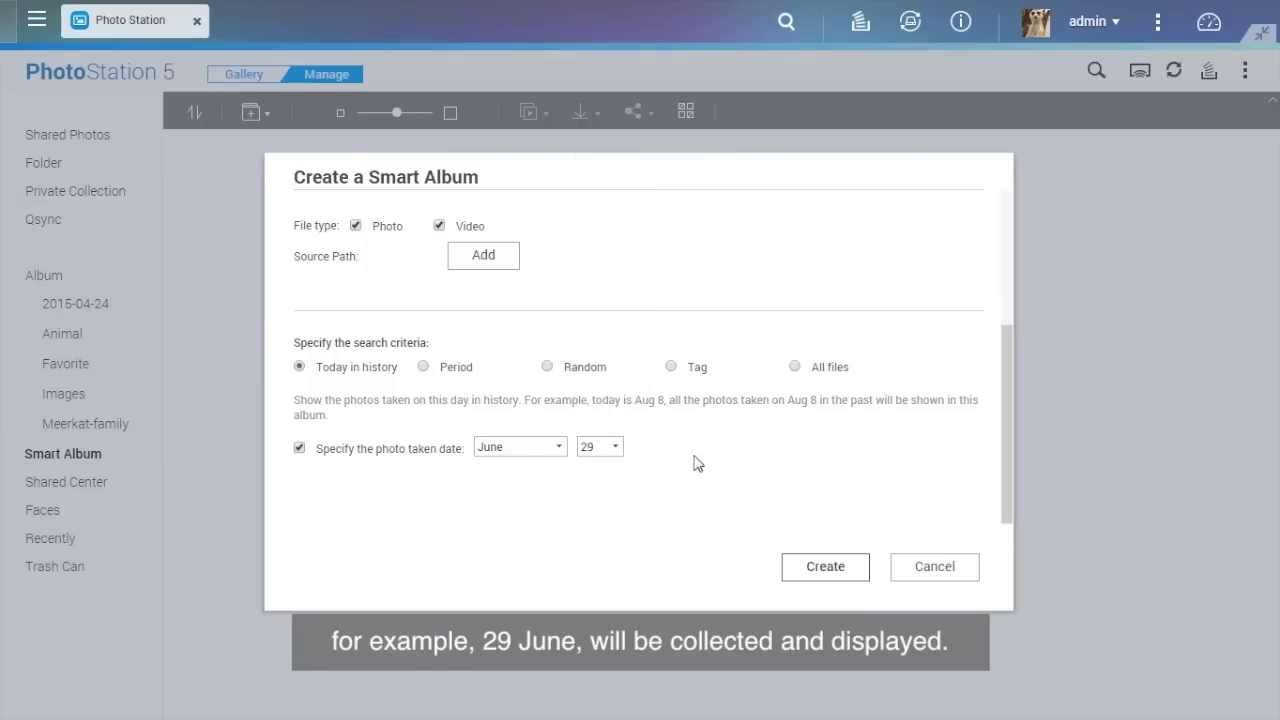
{"action": "left_click", "coordinate": [856, 573]}
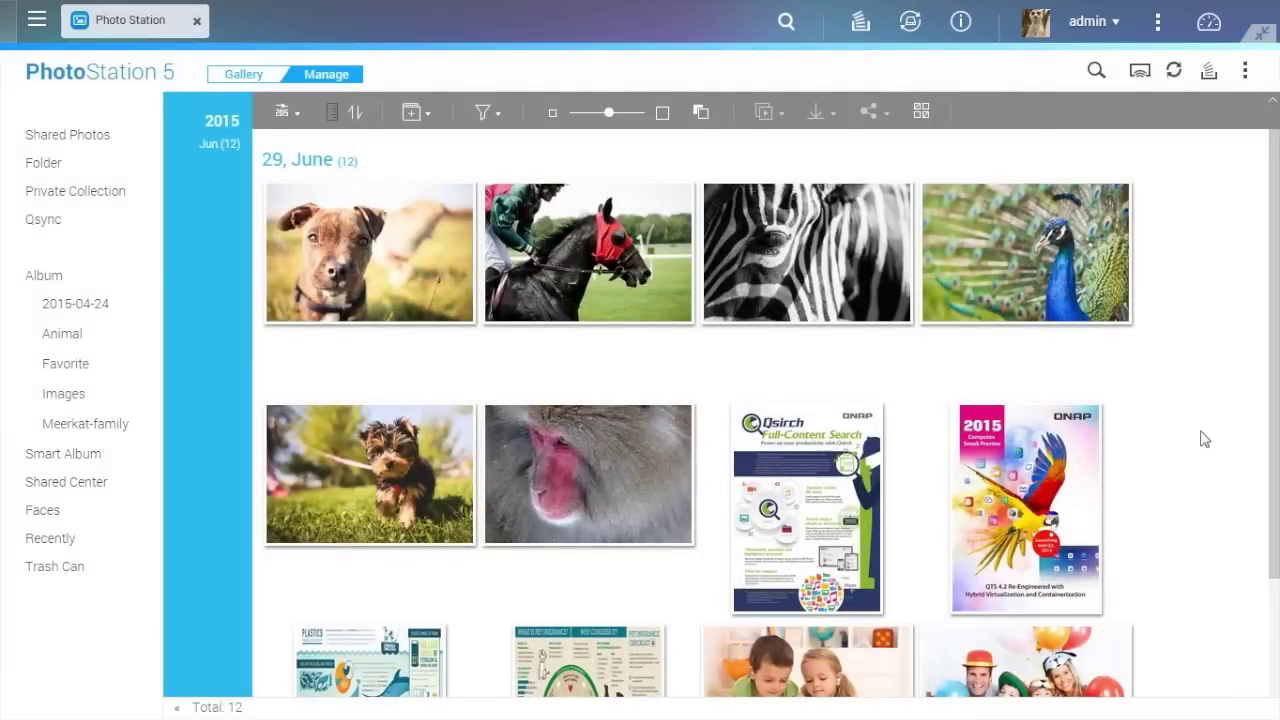
Open the two-children photo, run face detection and tag the boy's face with a name.
{"action": "scroll", "coordinate": [1204, 440], "scroll_direction": "down", "scroll_amount": 3}
{"action": "left_click", "coordinate": [843, 492]}
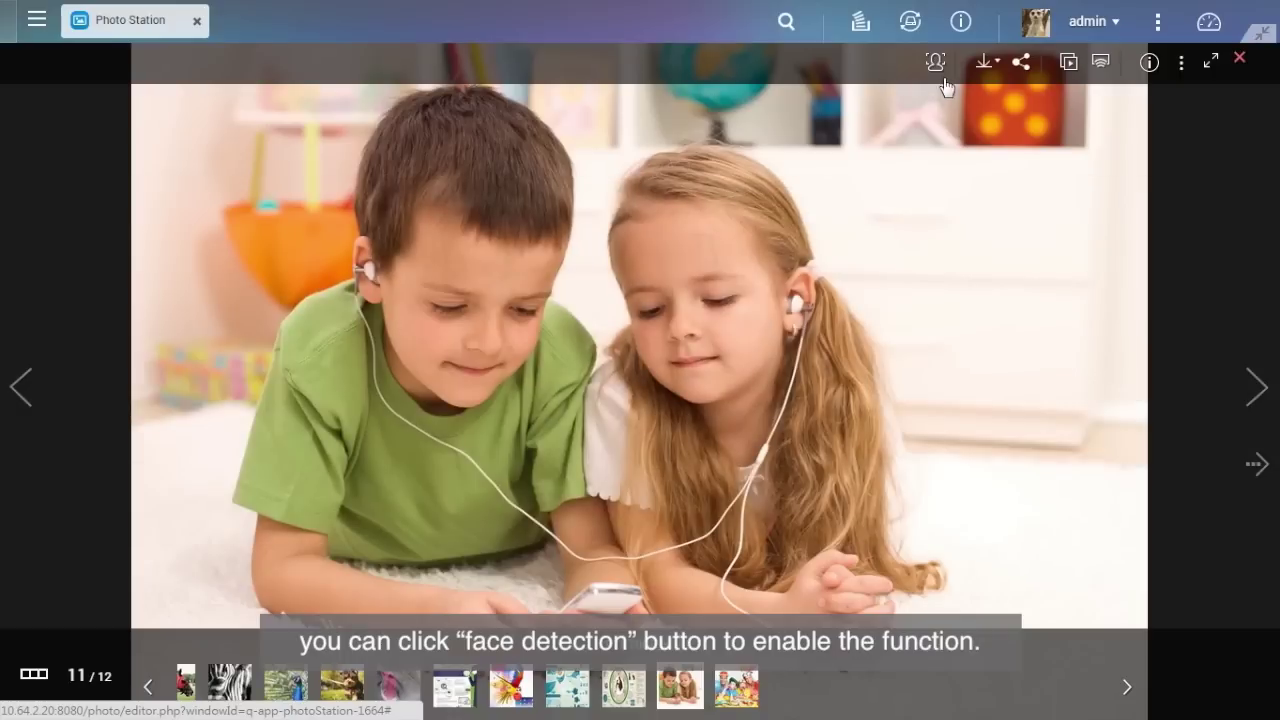
{"action": "left_click", "coordinate": [939, 70]}
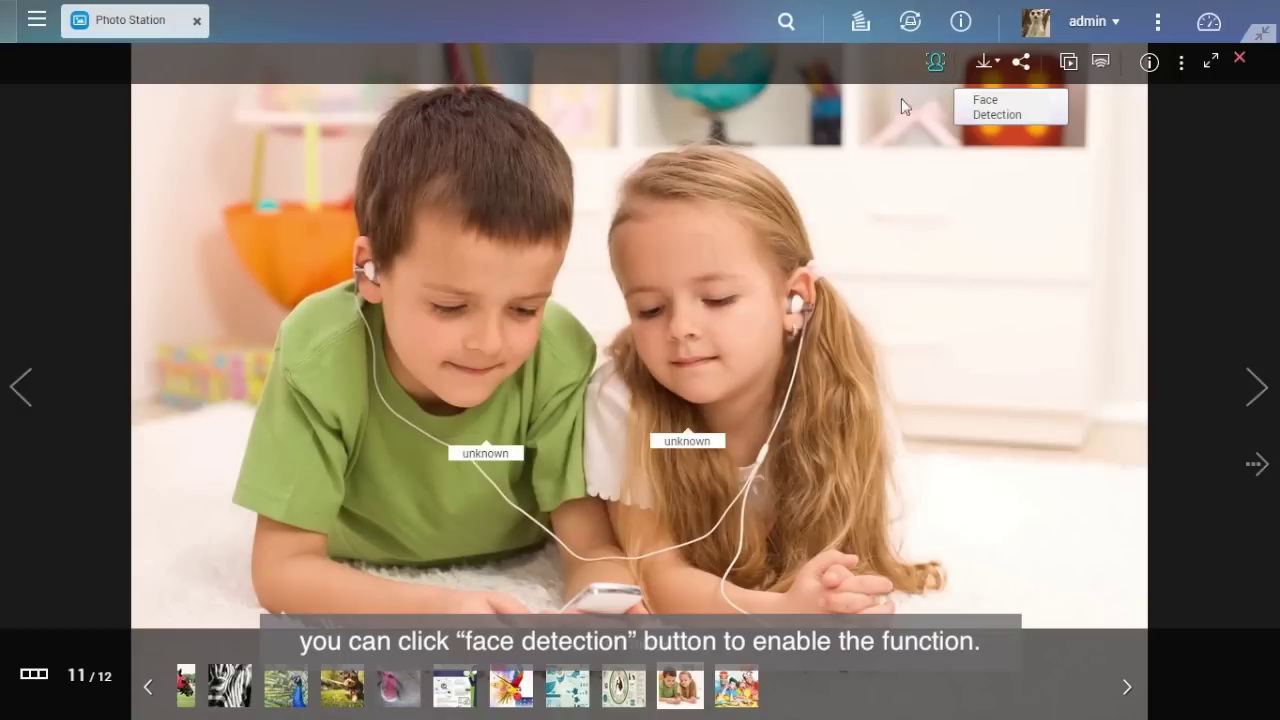
{"action": "left_click", "coordinate": [484, 454]}
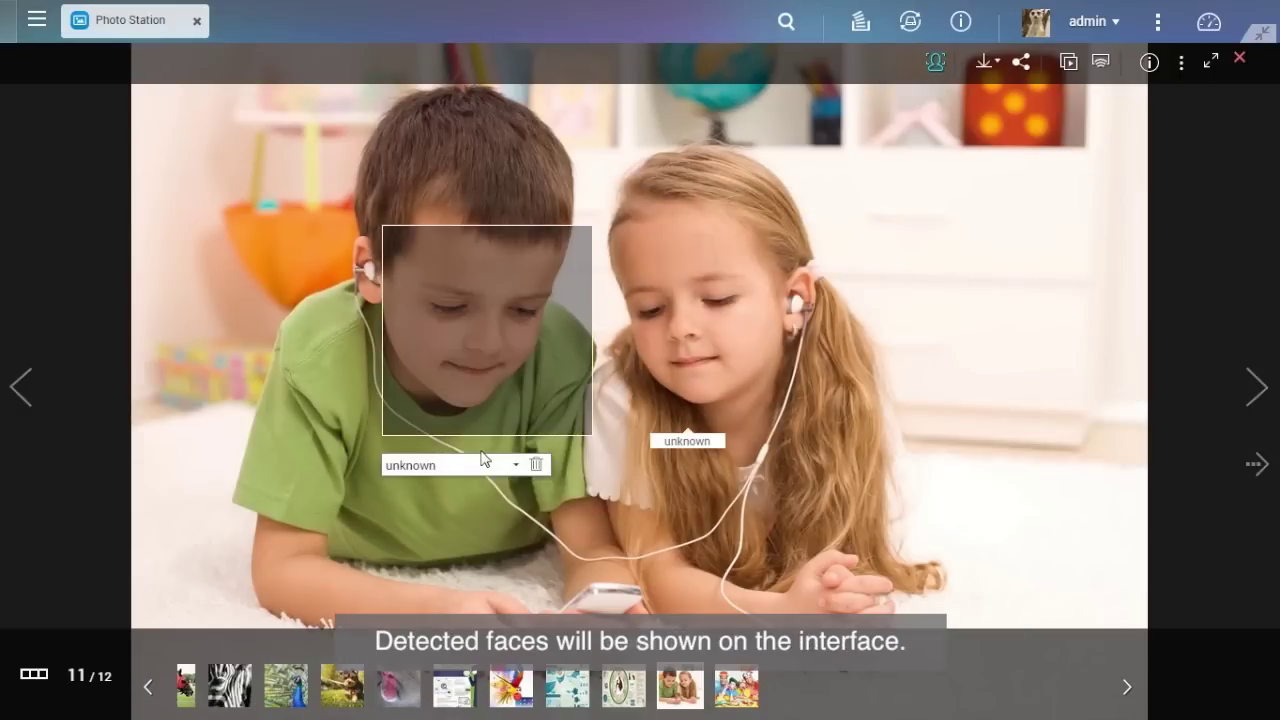
{"action": "left_click_drag", "start_coordinate": [484, 458], "coordinate": [350, 443]}
{"action": "type", "text": "W"}
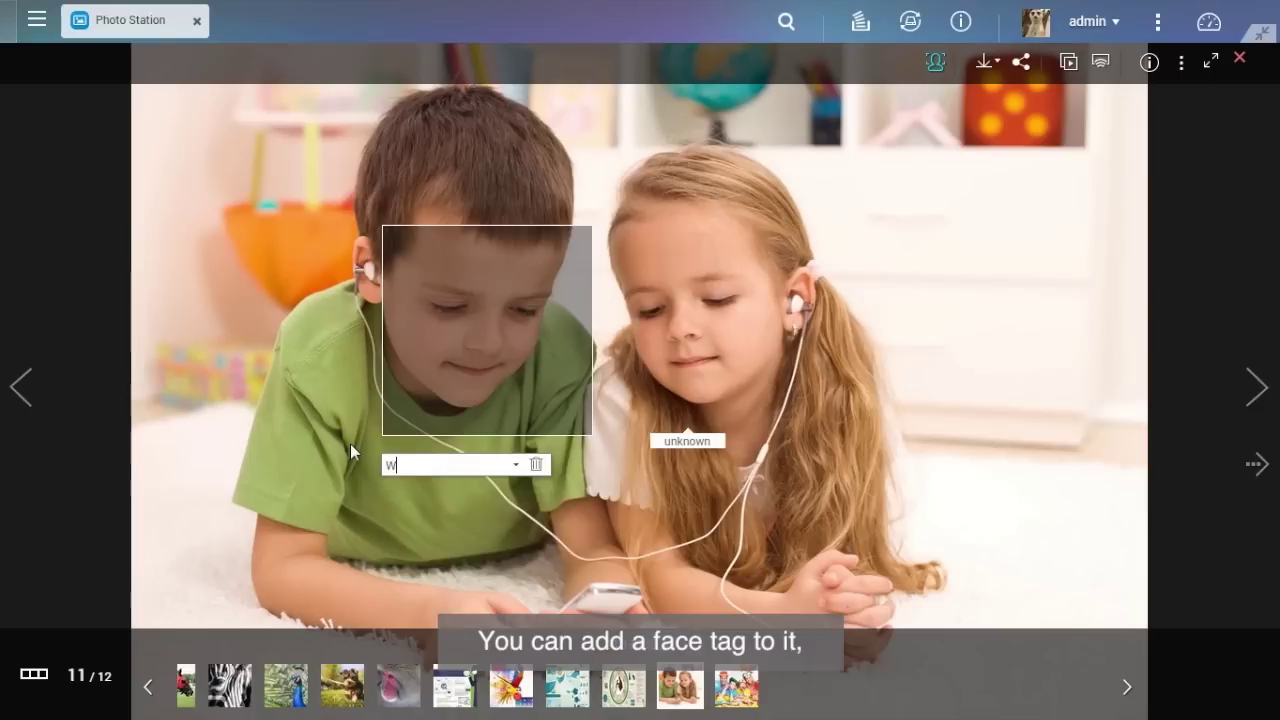
{"action": "type", "text": "oody"}
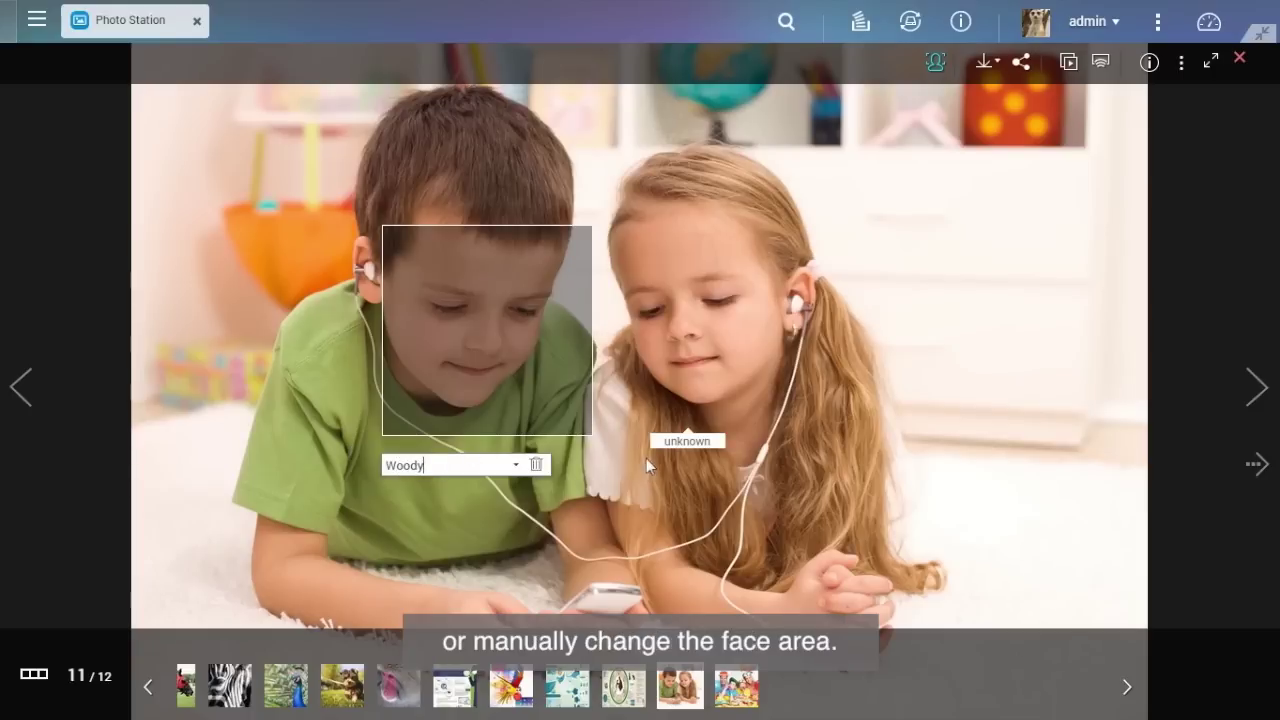
{"action": "key", "text": "Return"}
Begin entering a name for the girl's face, then bring up the advanced search options.
{"action": "left_click", "coordinate": [655, 445]}
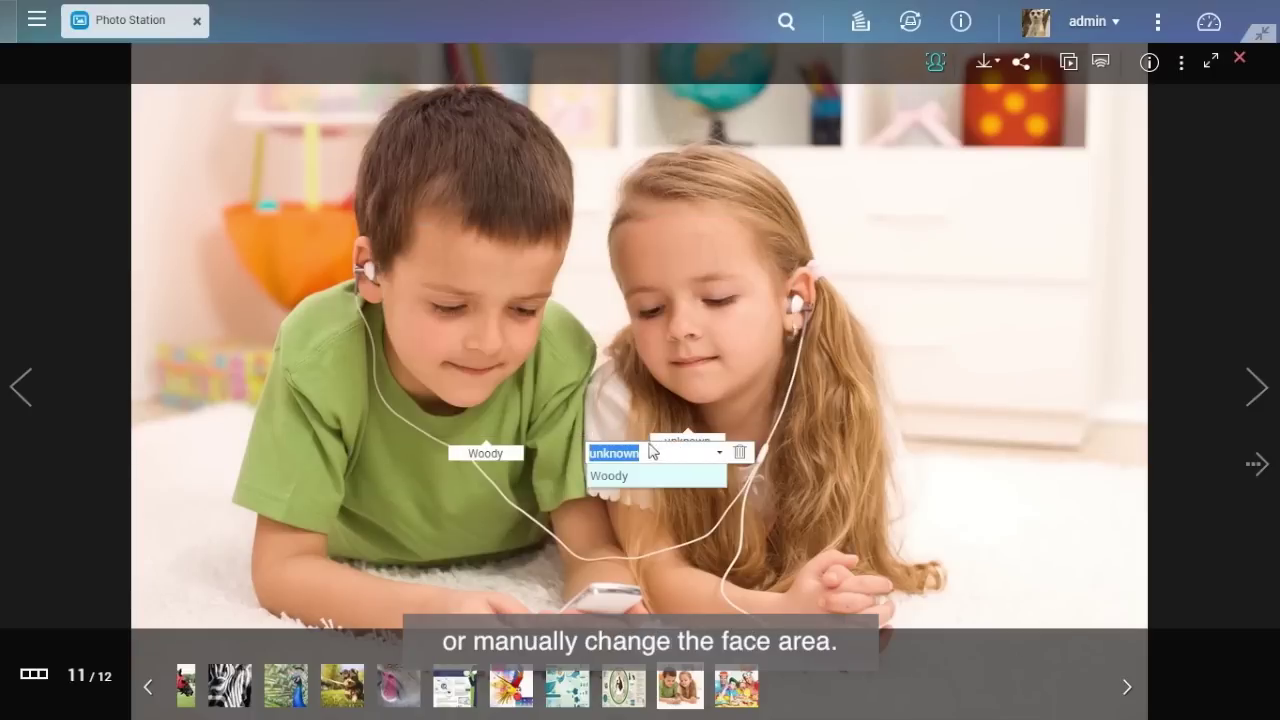
{"action": "type", "text": "El"}
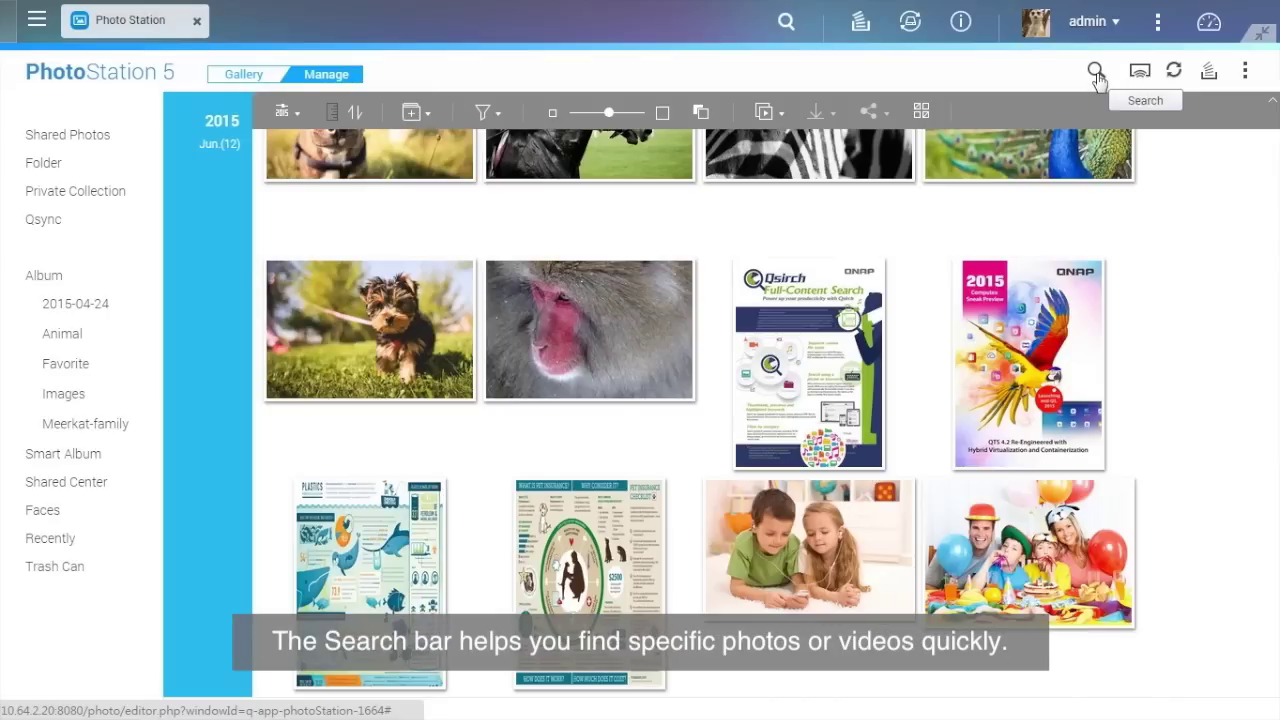
{"action": "left_click", "coordinate": [1096, 72]}
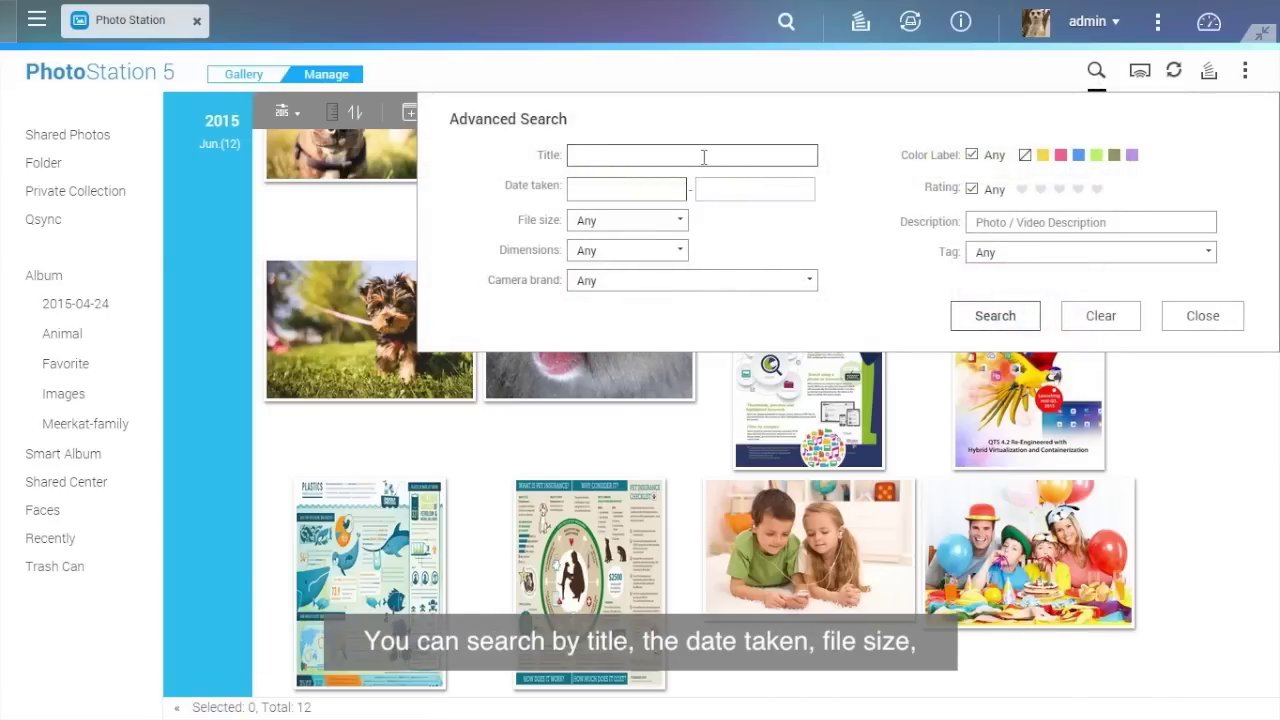
{"action": "left_click", "coordinate": [655, 190]}
{"action": "left_click", "coordinate": [655, 190]}
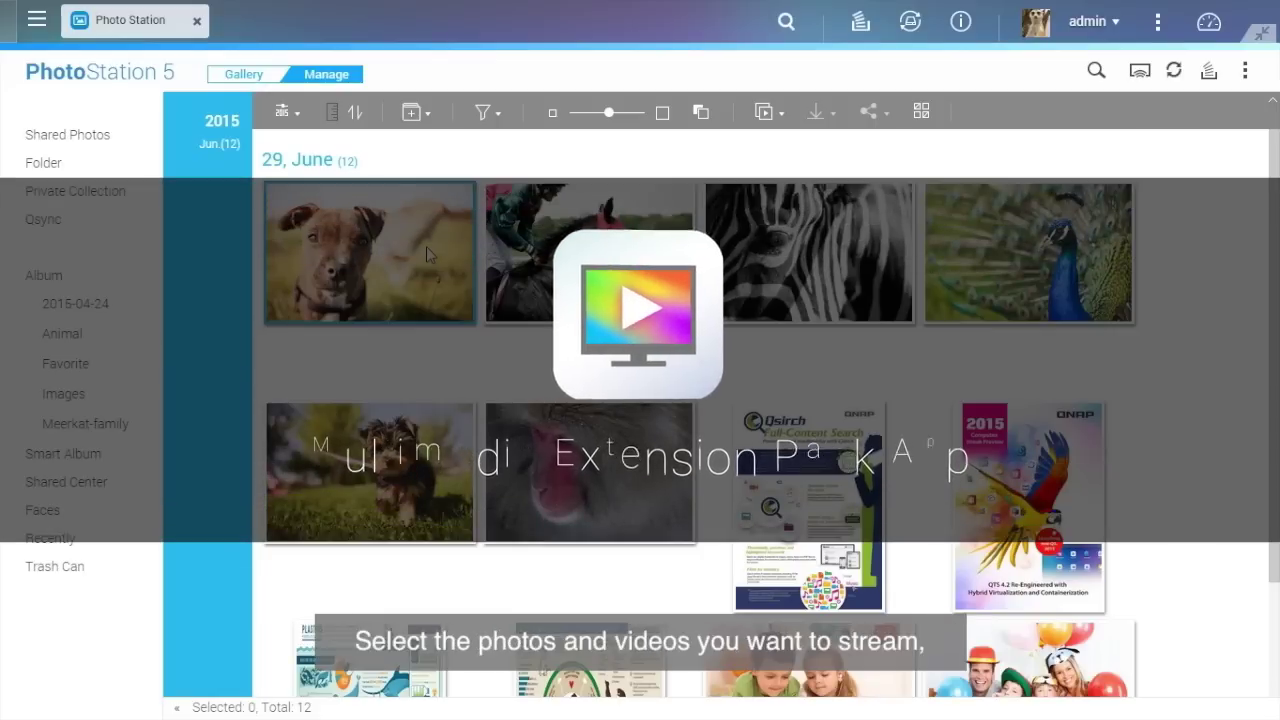
{"action": "left_click", "coordinate": [426, 248]}
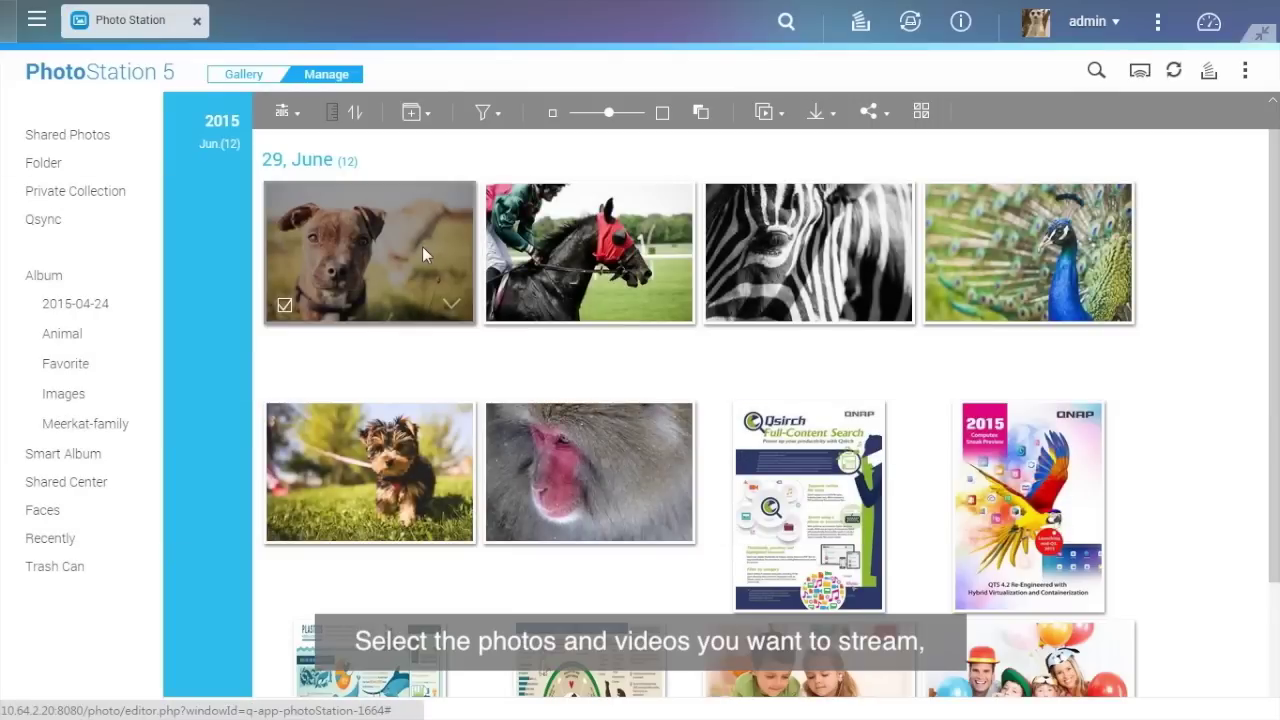
Stream the dog photo to a network media player via Streaming to.
{"action": "right_click", "coordinate": [424, 250]}
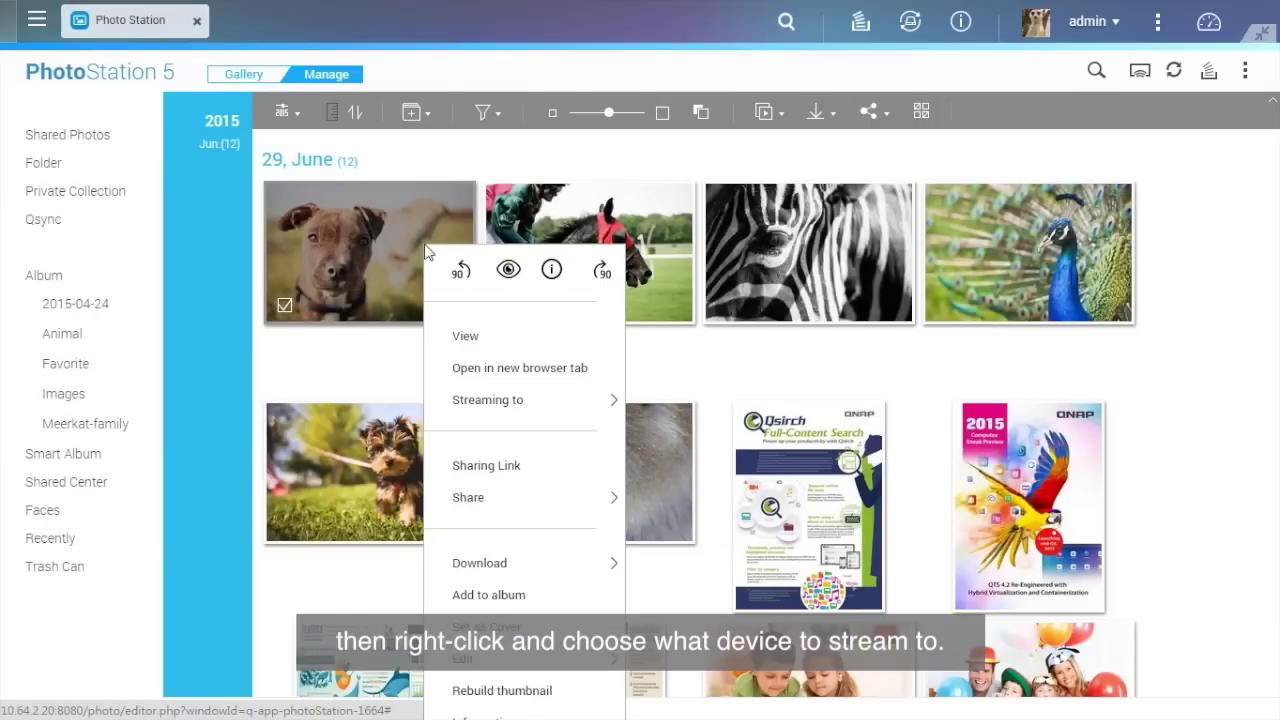
{"action": "mouse_move", "coordinate": [488, 400]}
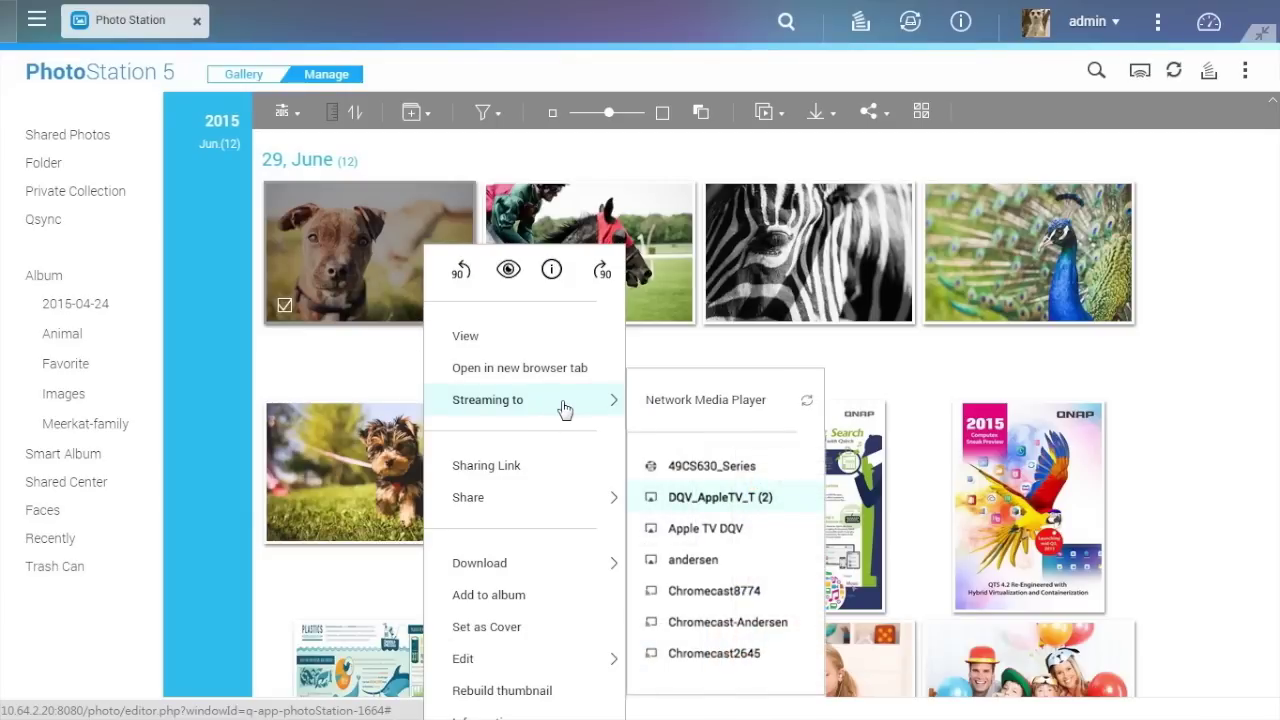
{"action": "left_click", "coordinate": [622, 228]}
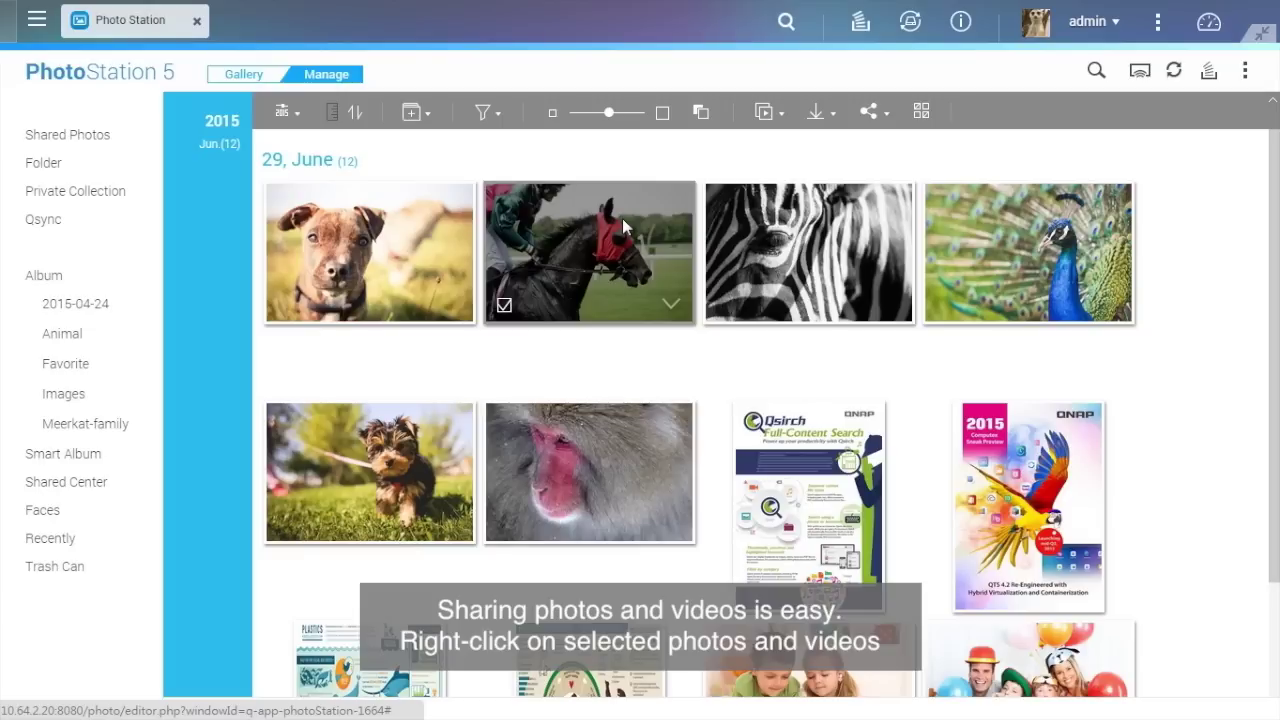
Put the horse, dog and peacock photos in the Sharing Cart for social network upload.
{"action": "left_click", "coordinate": [866, 113]}
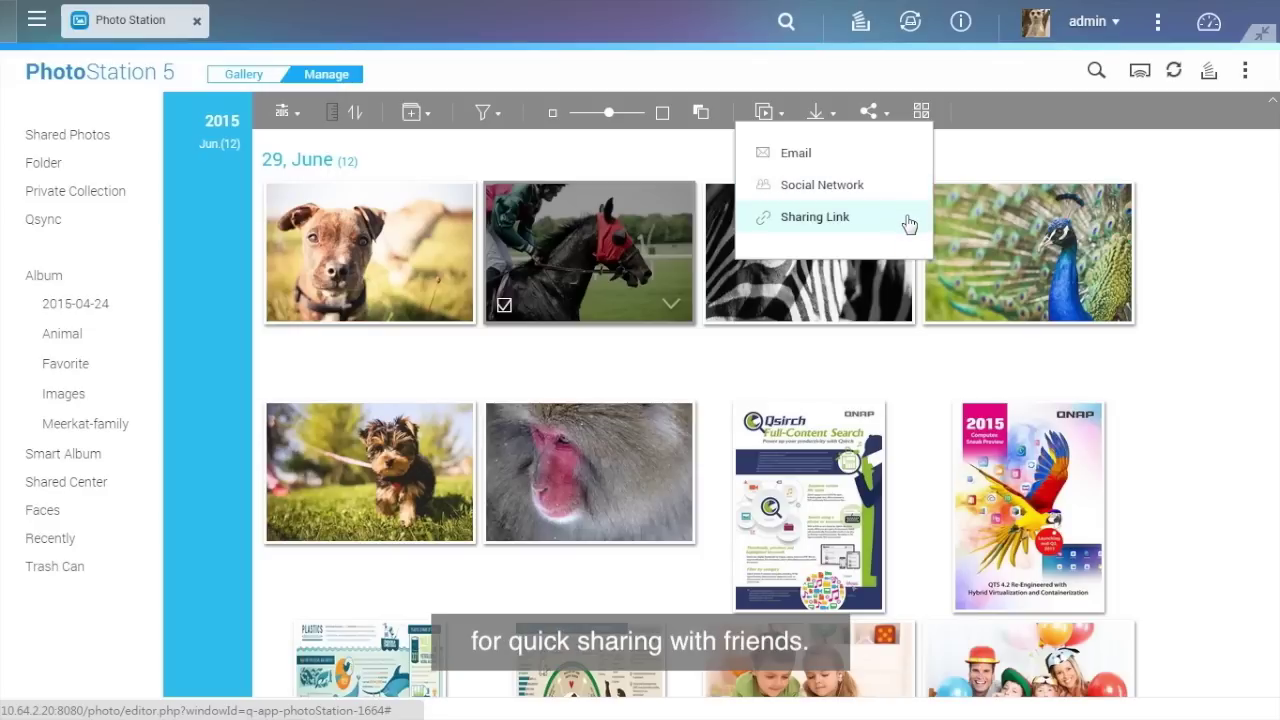
{"action": "left_click", "coordinate": [908, 189]}
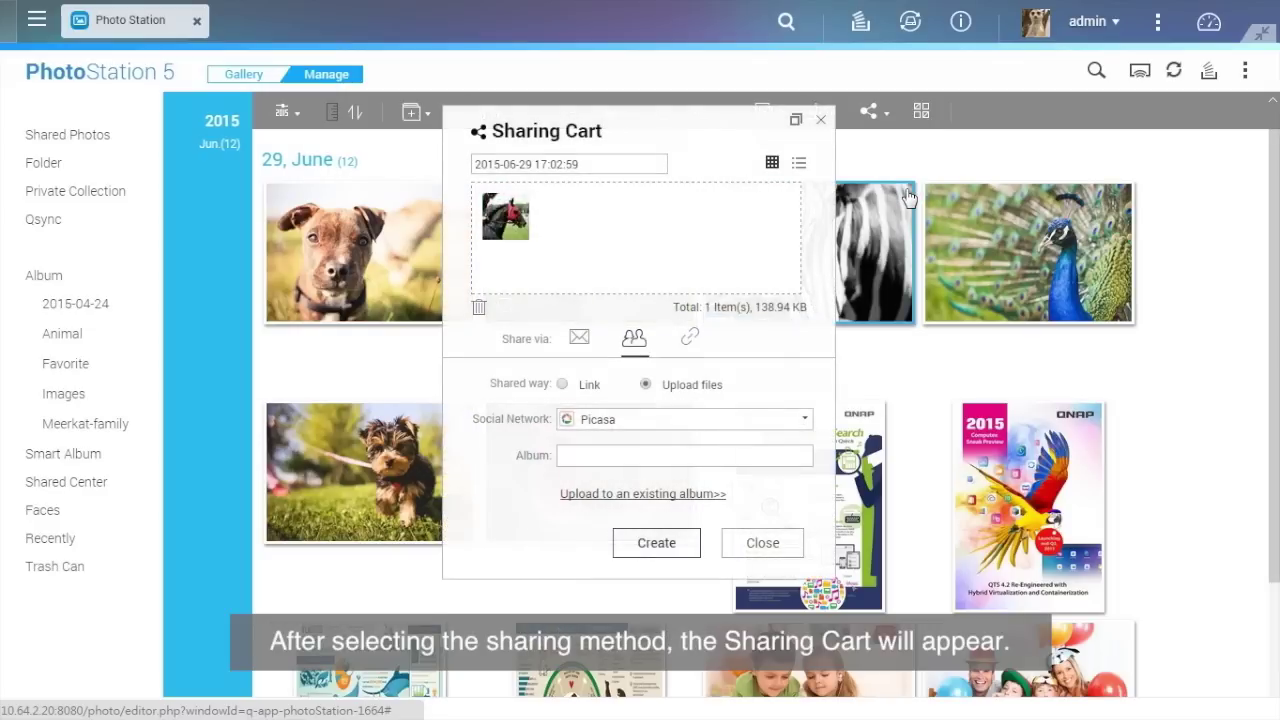
{"action": "left_click_drag", "start_coordinate": [360, 245], "coordinate": [565, 210]}
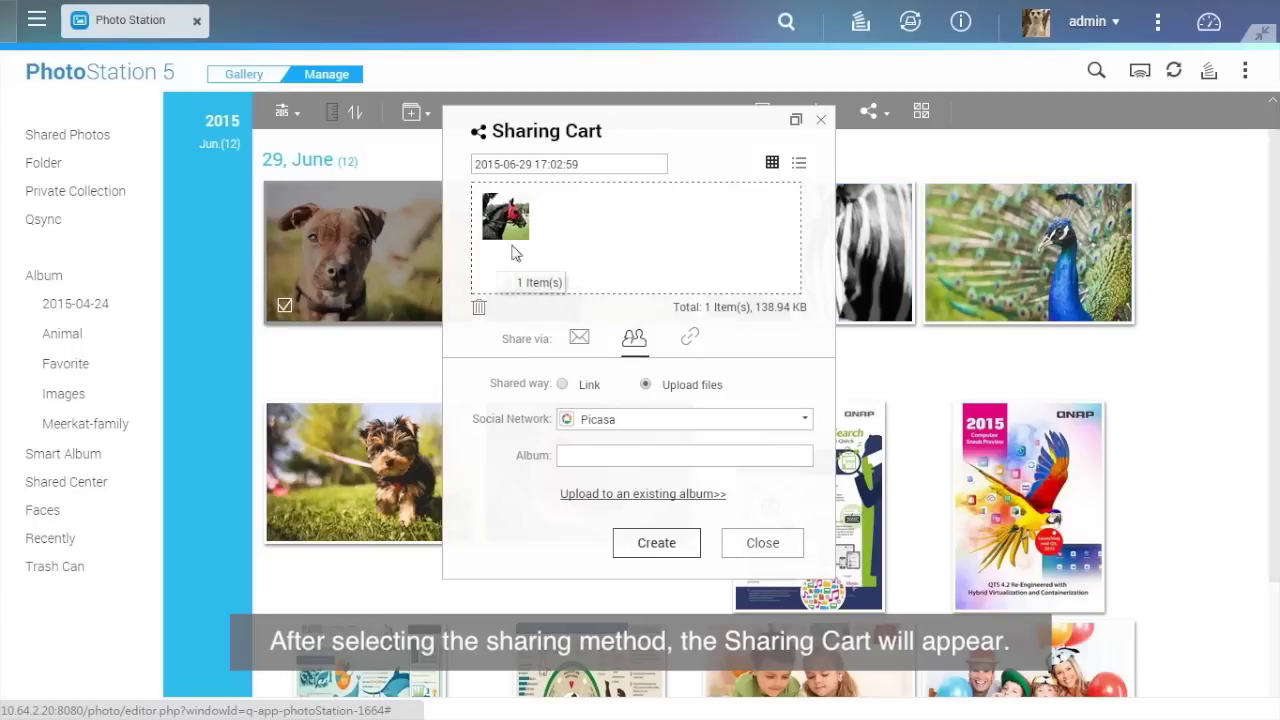
{"action": "left_click_drag", "start_coordinate": [1028, 252], "coordinate": [622, 229]}
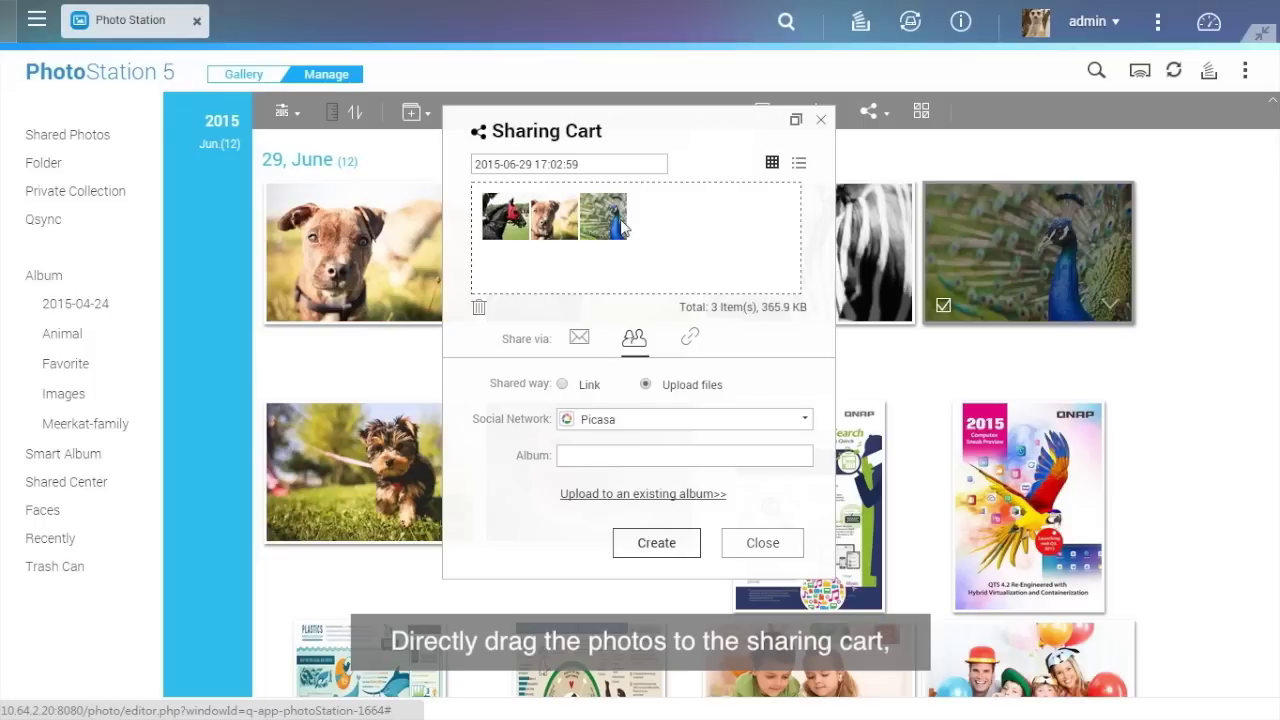
{"action": "left_click", "coordinate": [694, 420]}
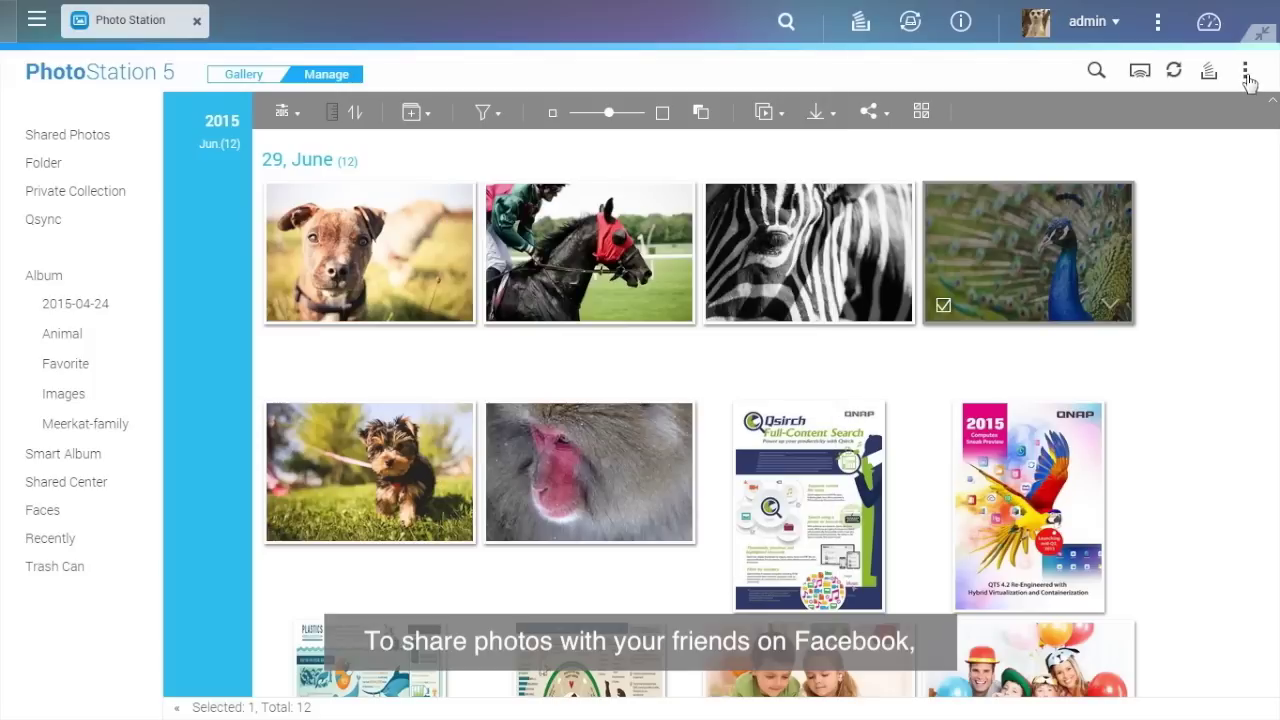
{"action": "left_click", "coordinate": [1245, 72]}
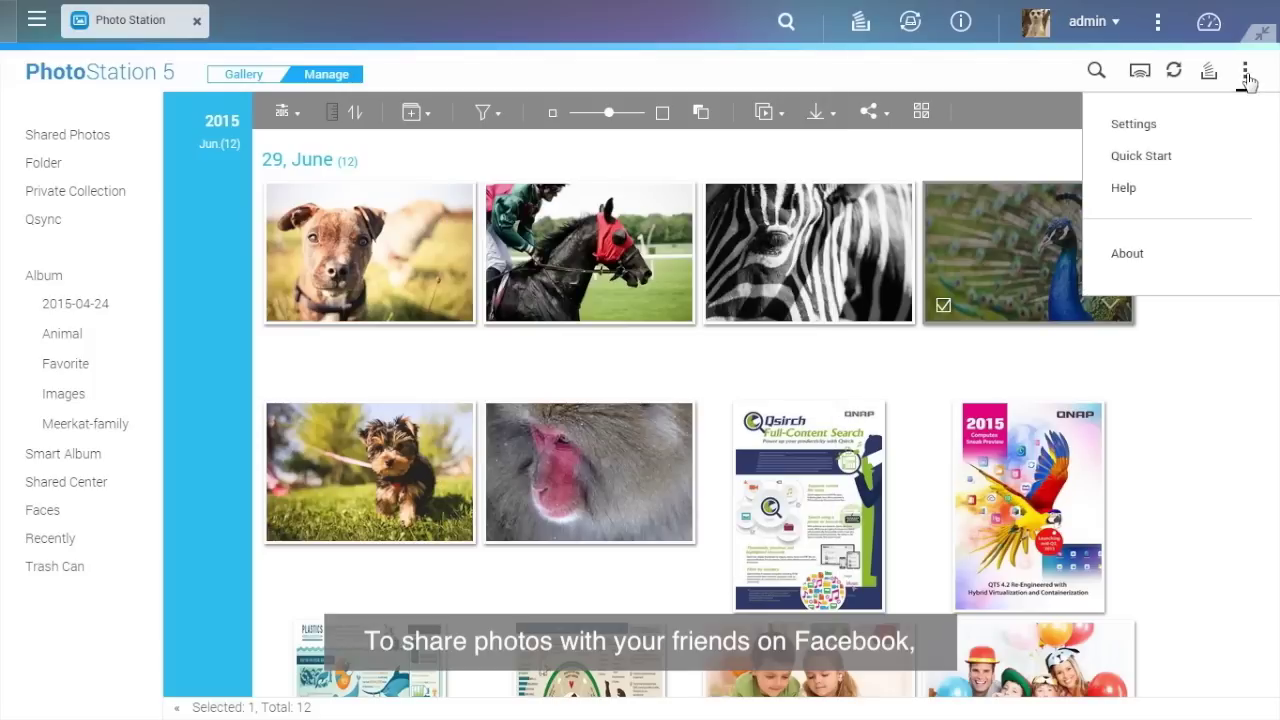
Open Photo Station Settings on the Social Network Binding tab.
{"action": "left_click", "coordinate": [1236, 126]}
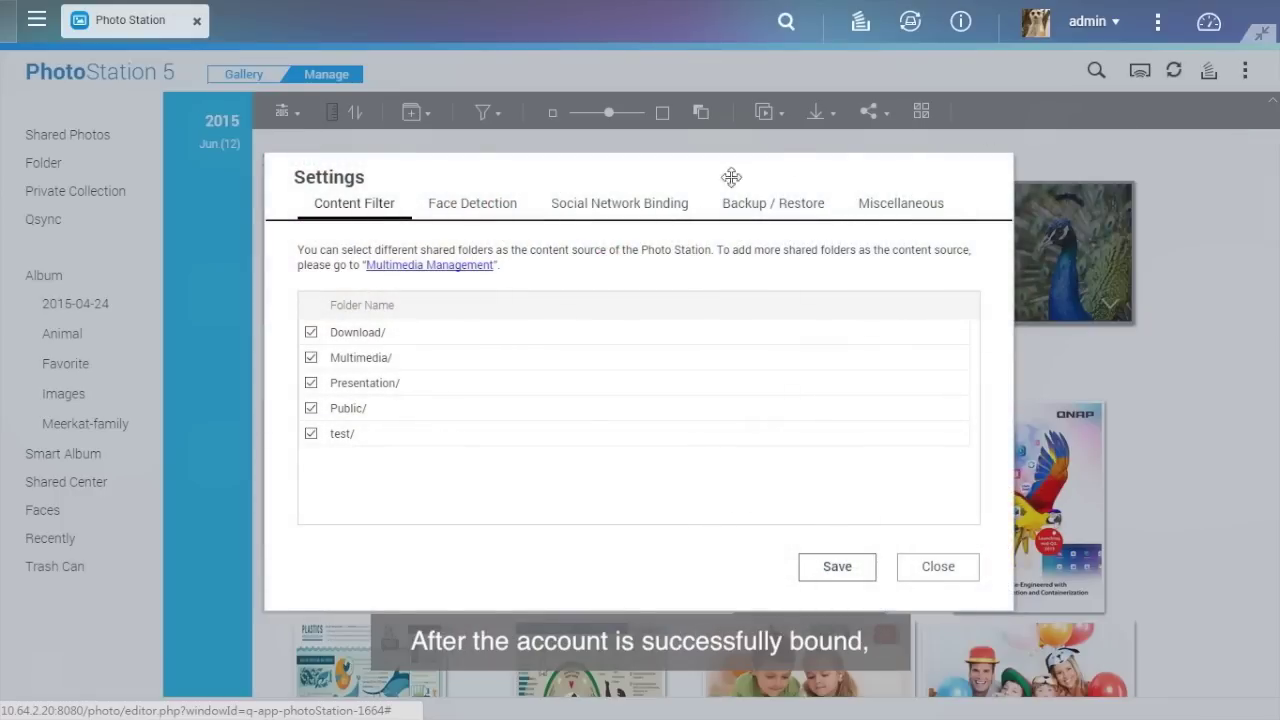
{"action": "left_click", "coordinate": [601, 211]}
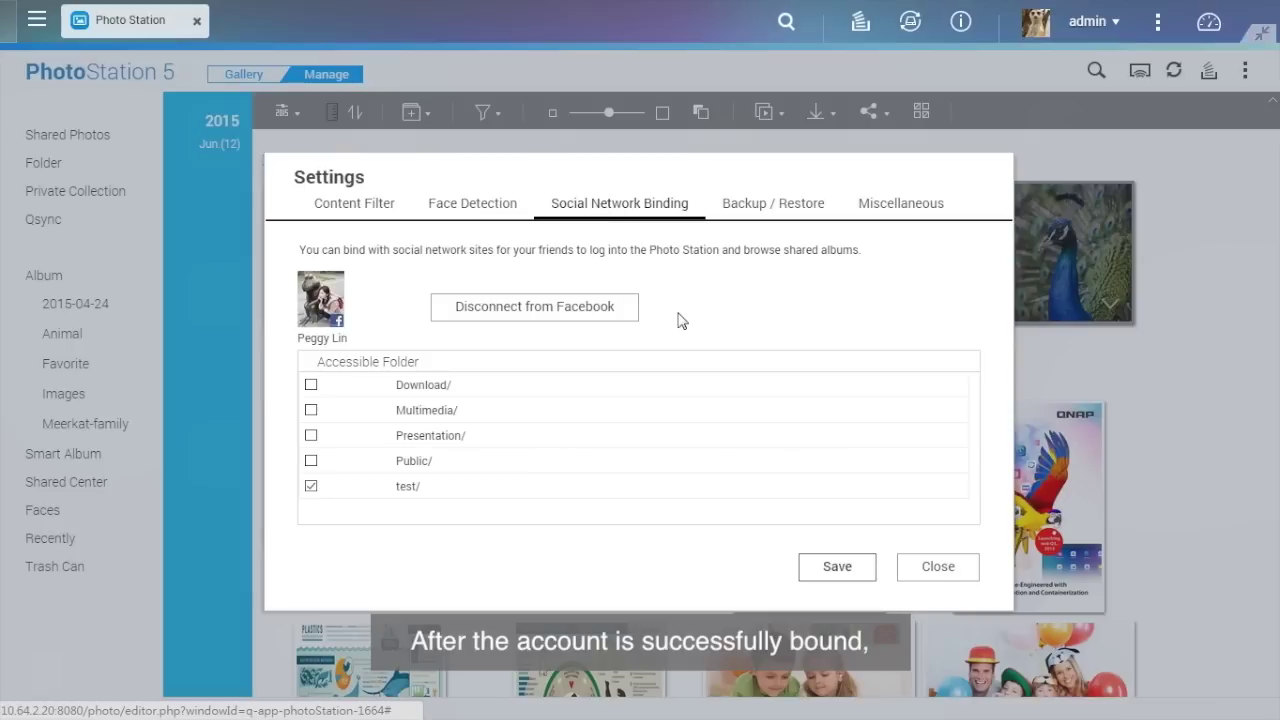